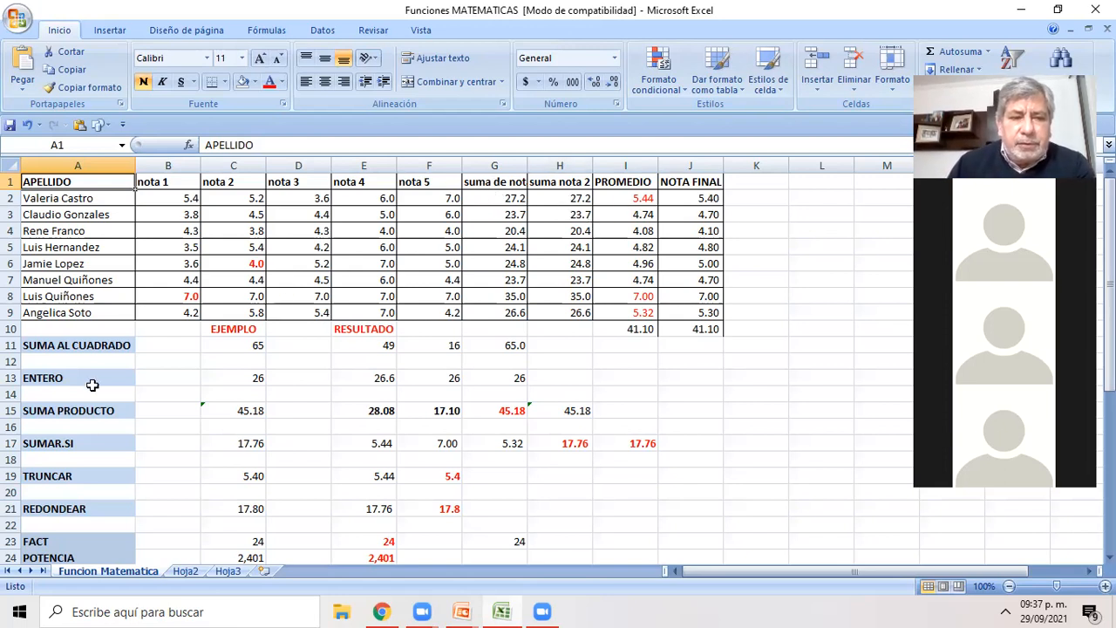
# Examine the ENTERO example in row 13, including the formulas in cells E13 and C13
pyautogui.click(90, 346)
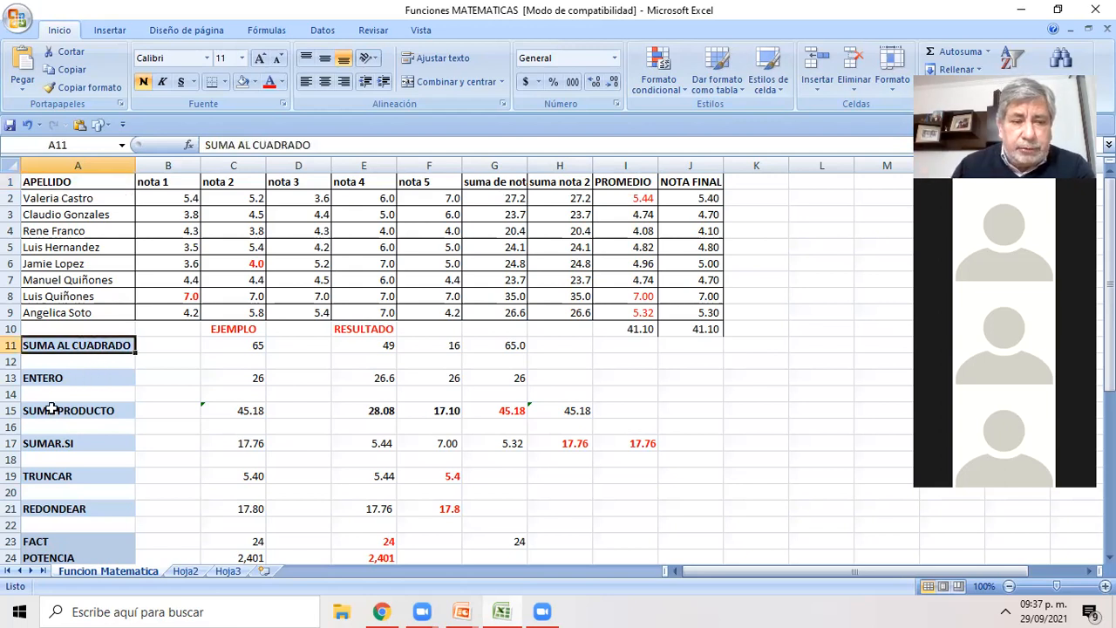
pyautogui.click(77, 378)
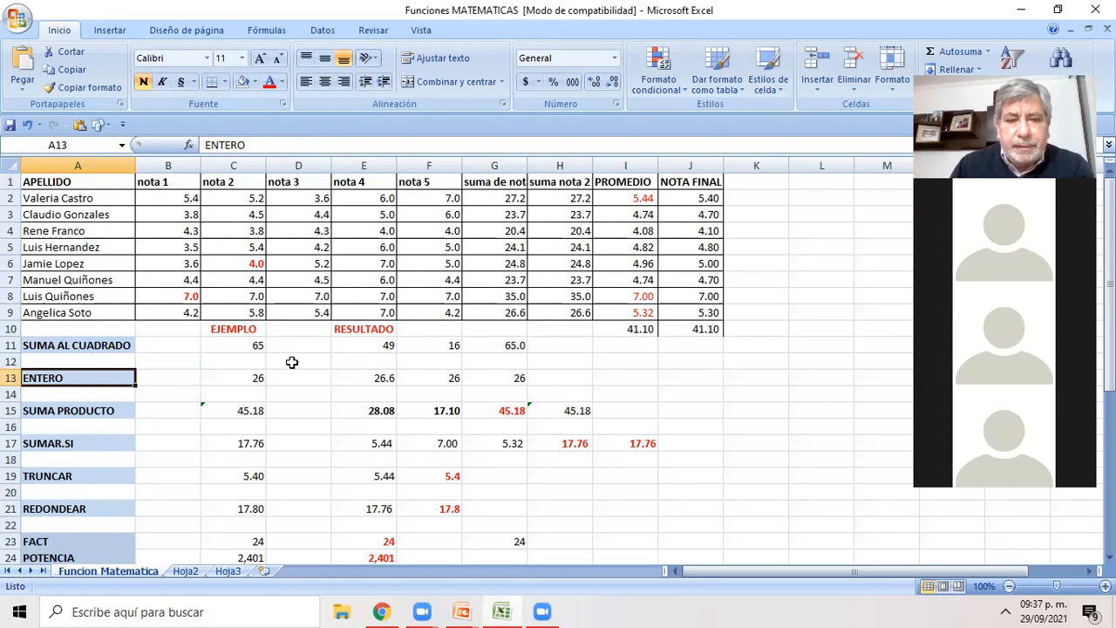
pyautogui.click(385, 380)
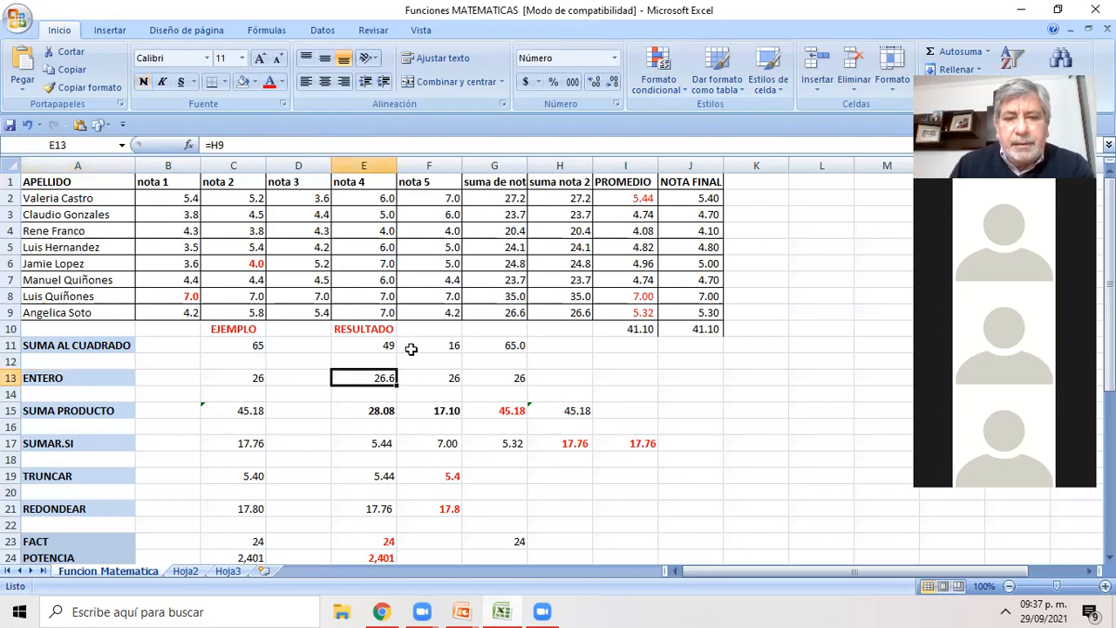
pyautogui.click(258, 378)
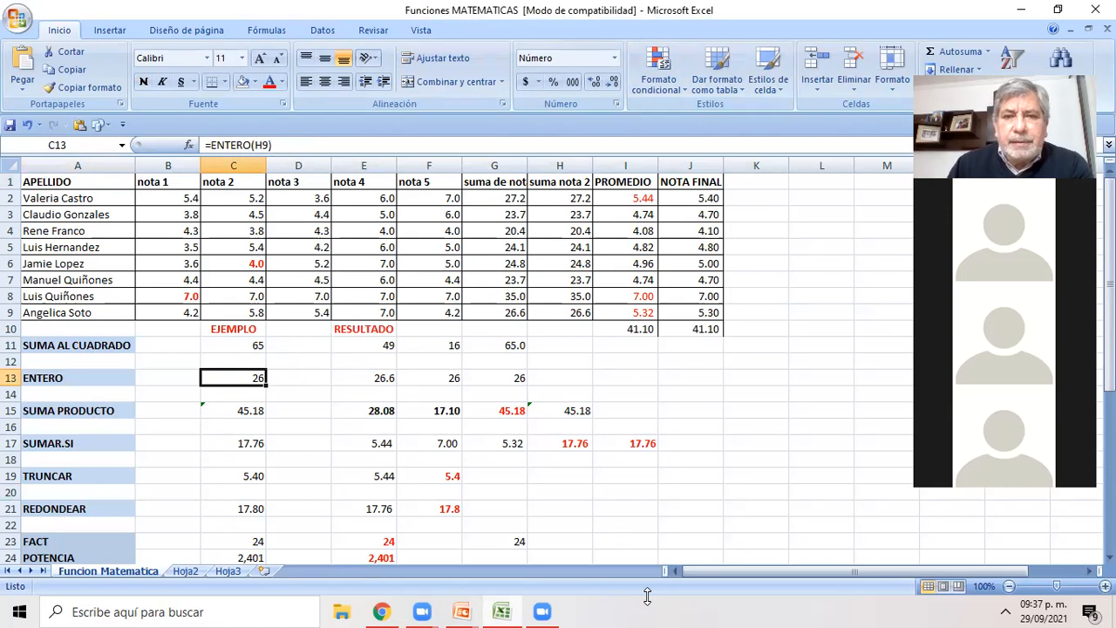
pyautogui.click(511, 140)
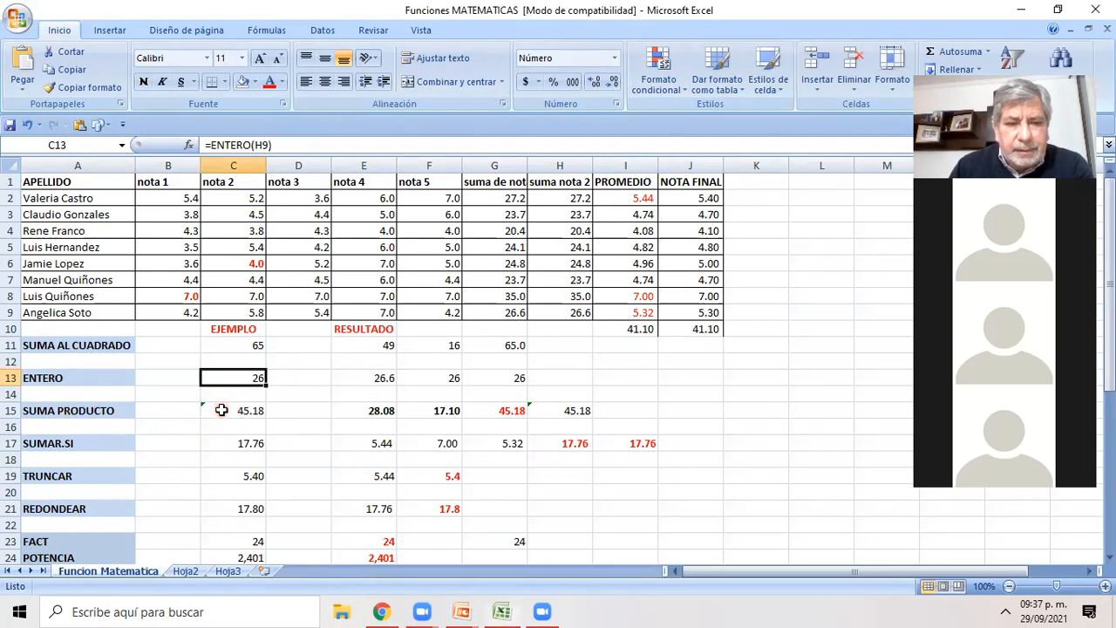
# Fill the two argument ranges of the SUMAPRODUCTO formula in C15, B2:B3 and C2:C3, with yellow
pyautogui.click(221, 414)
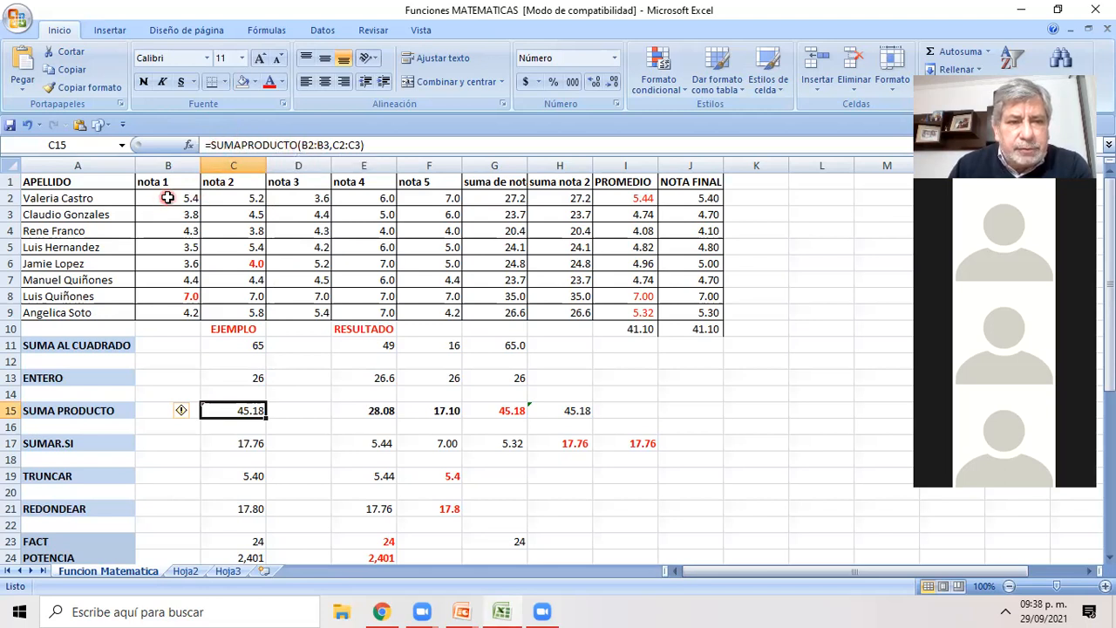
pyautogui.moveTo(168, 198); pyautogui.dragTo(167, 213)
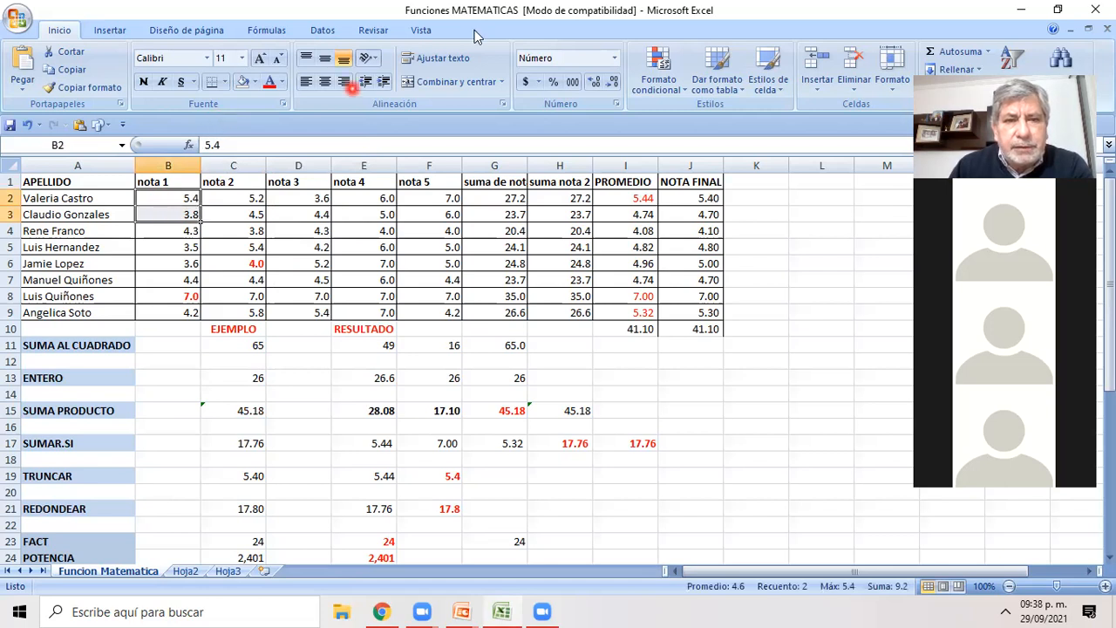
pyautogui.click(255, 83)
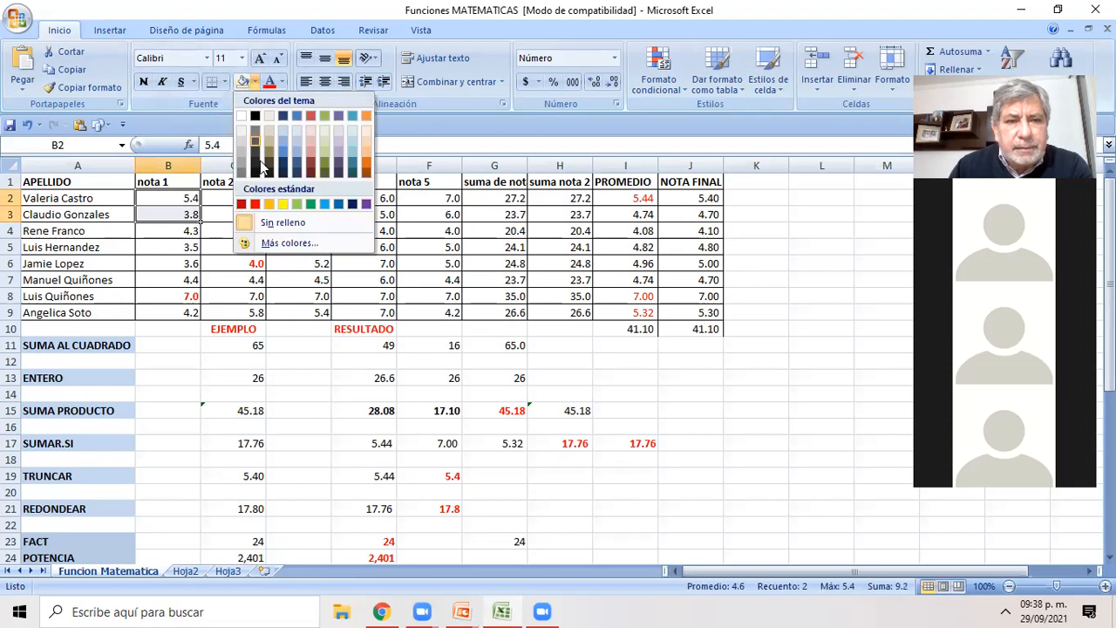
pyautogui.click(282, 205)
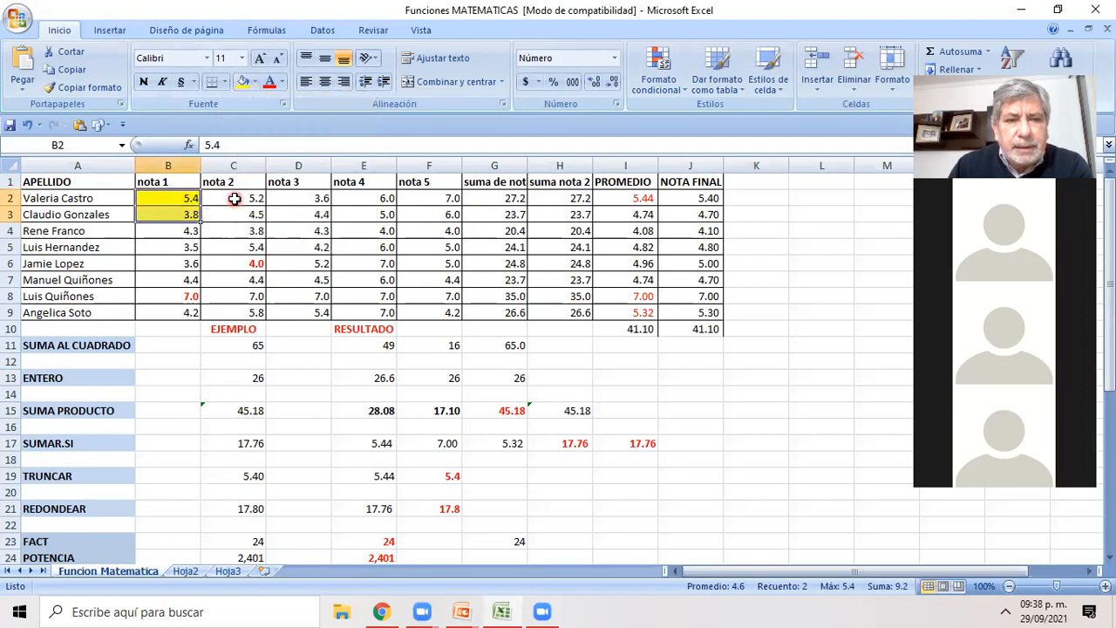
pyautogui.click(251, 412)
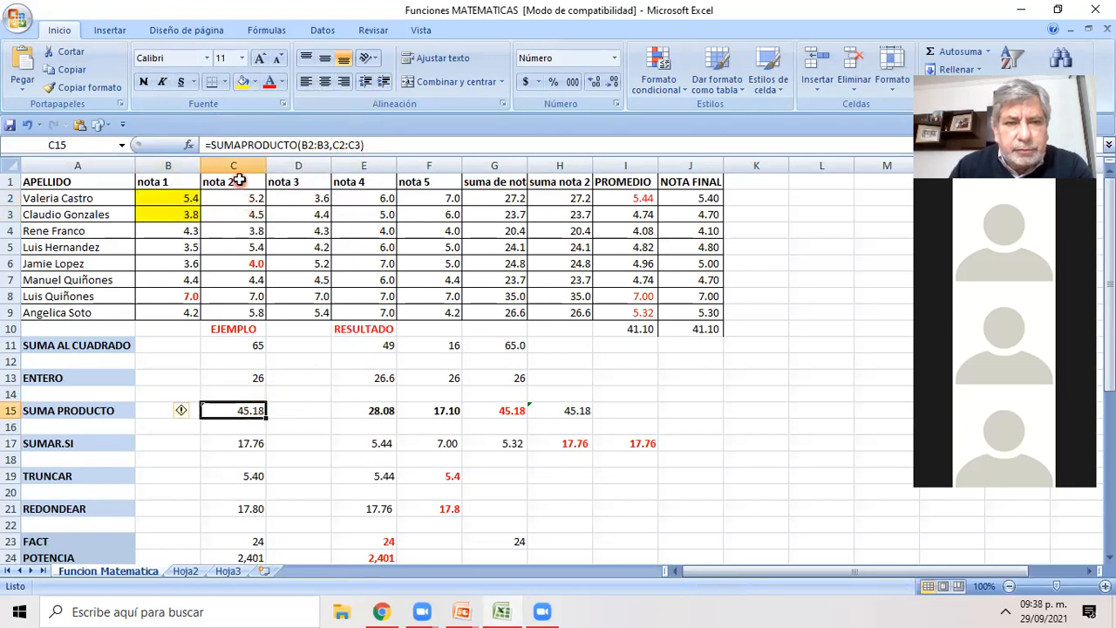
pyautogui.moveTo(229, 198); pyautogui.dragTo(231, 212)
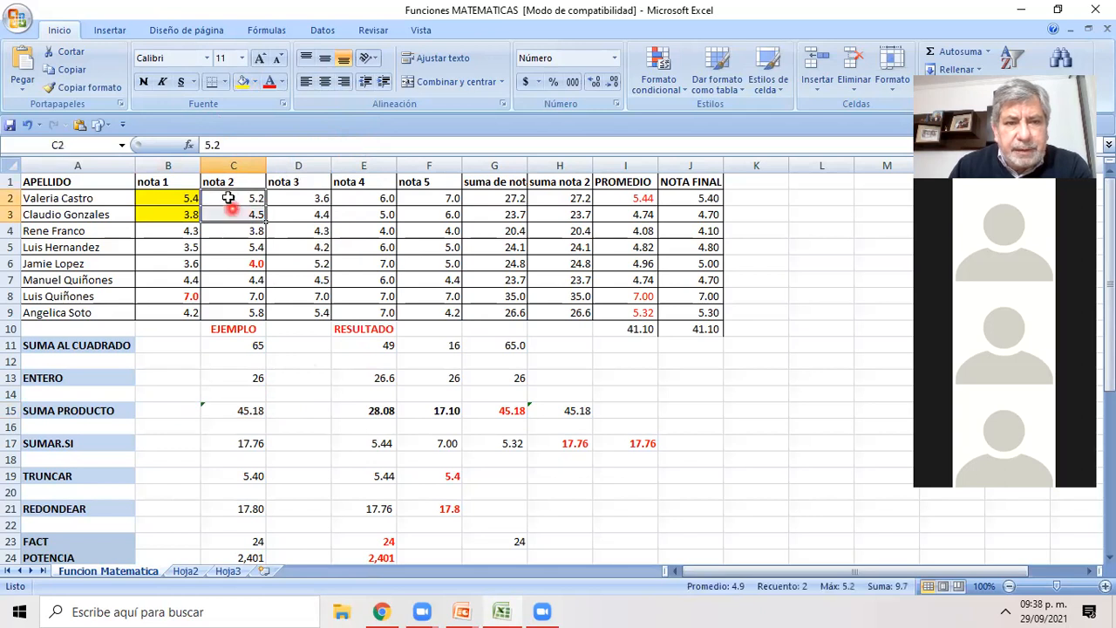
pyautogui.click(244, 82)
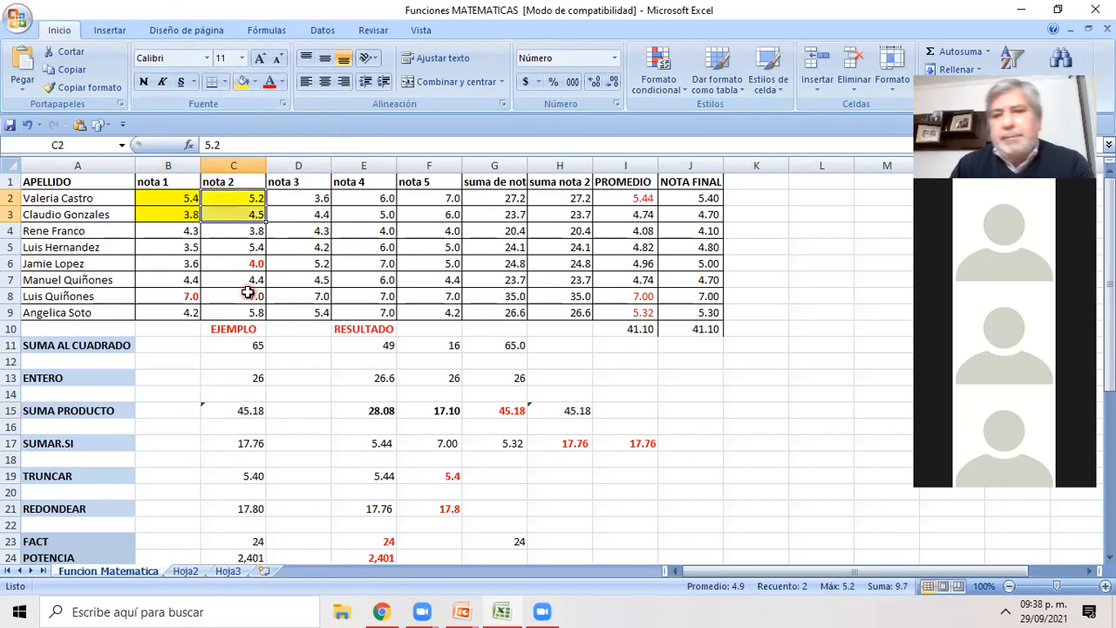
# Examine the product formulas in E15 and F15 together with their source grades in B2:C3
pyautogui.click(241, 410)
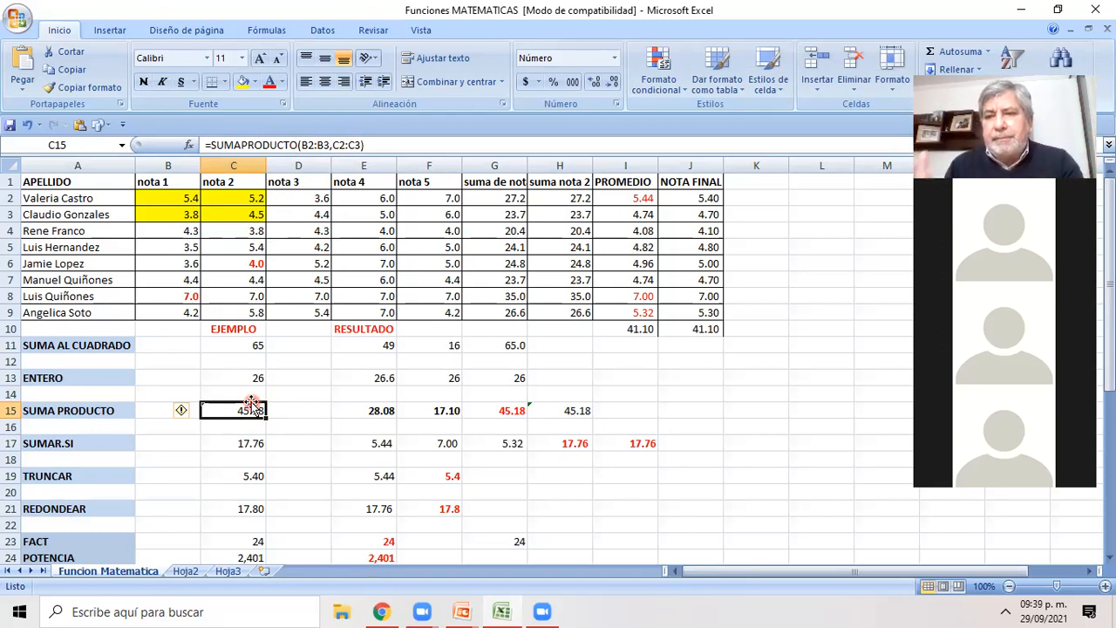
pyautogui.click(363, 414)
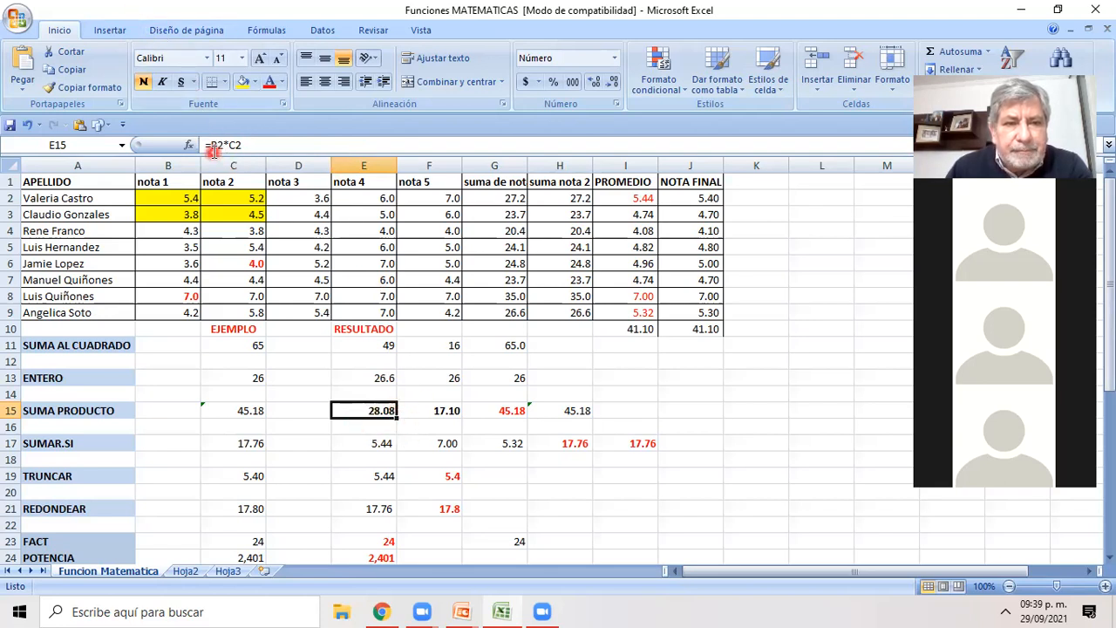
pyautogui.click(177, 198)
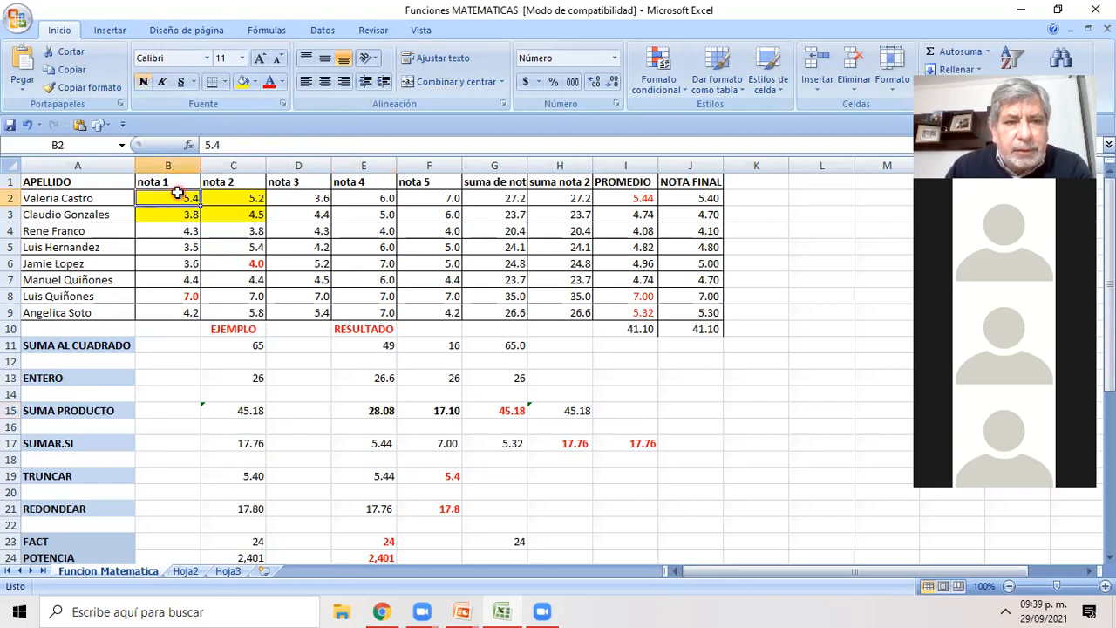
pyautogui.click(222, 201)
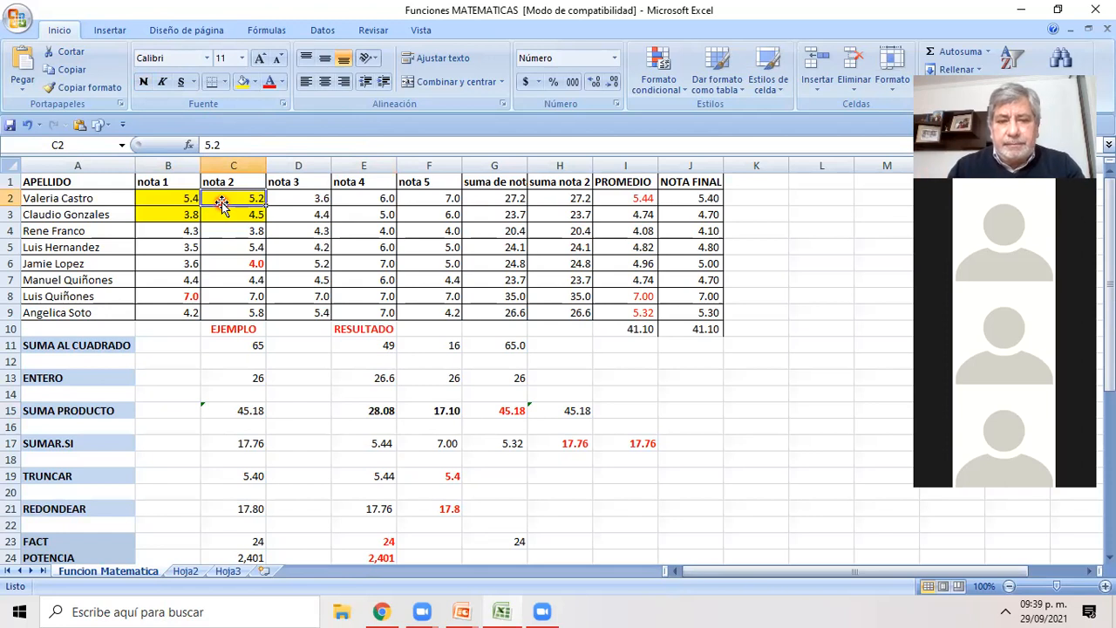
pyautogui.click(369, 415)
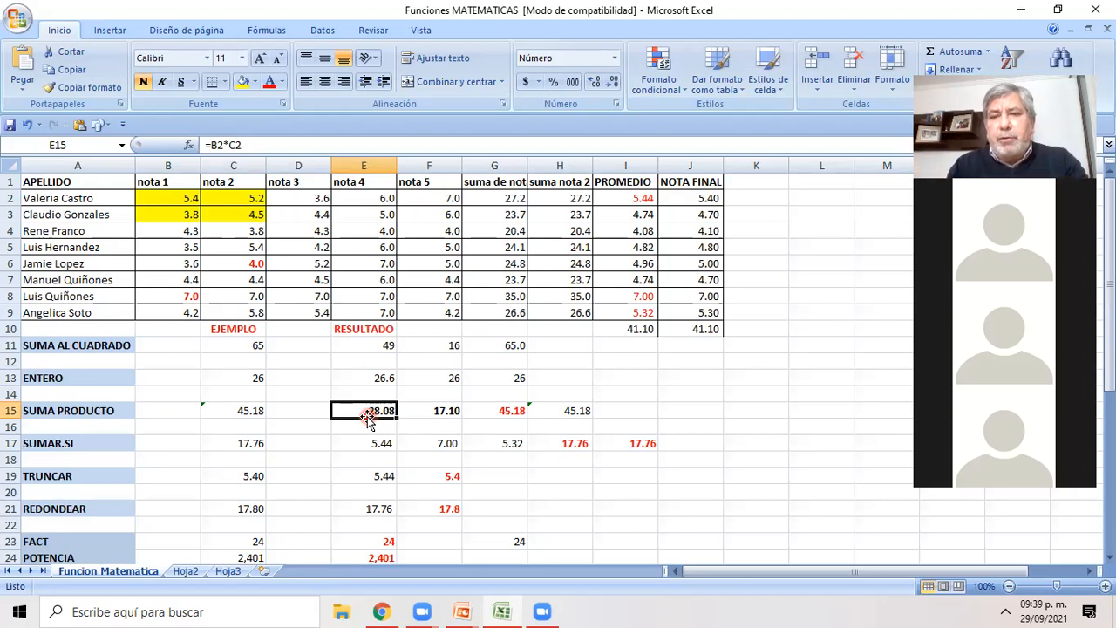
pyautogui.click(179, 216)
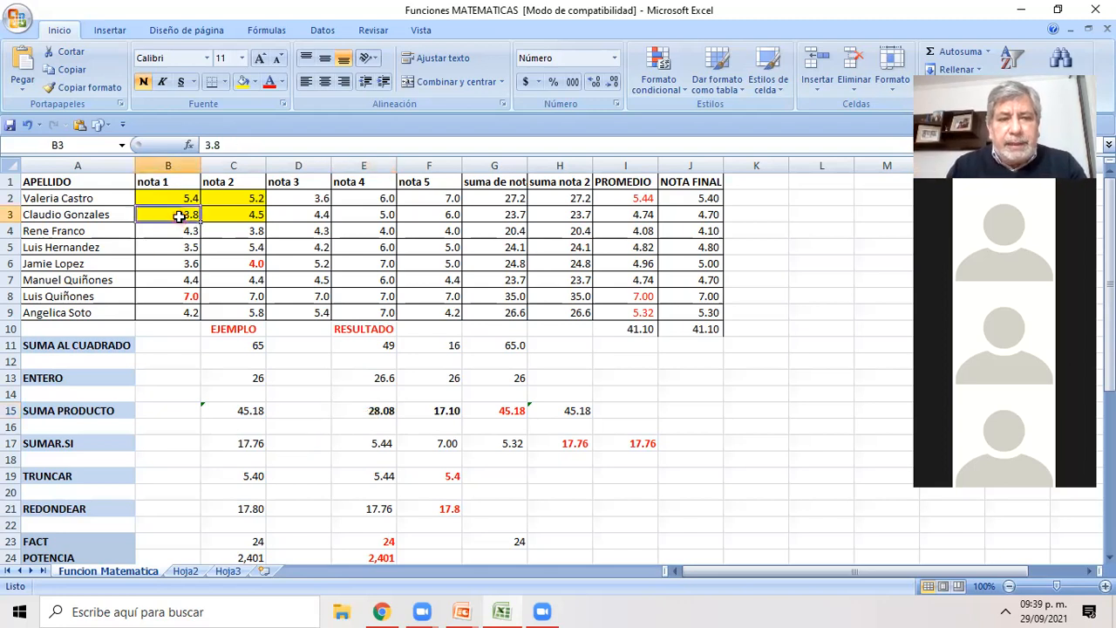
pyautogui.click(226, 215)
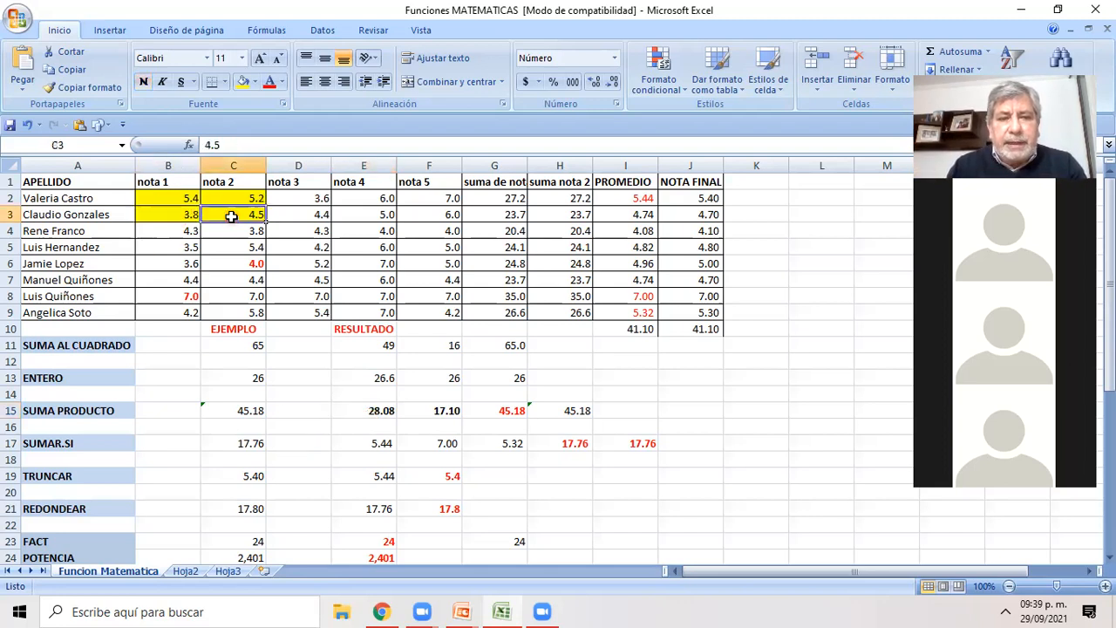
pyautogui.click(173, 216)
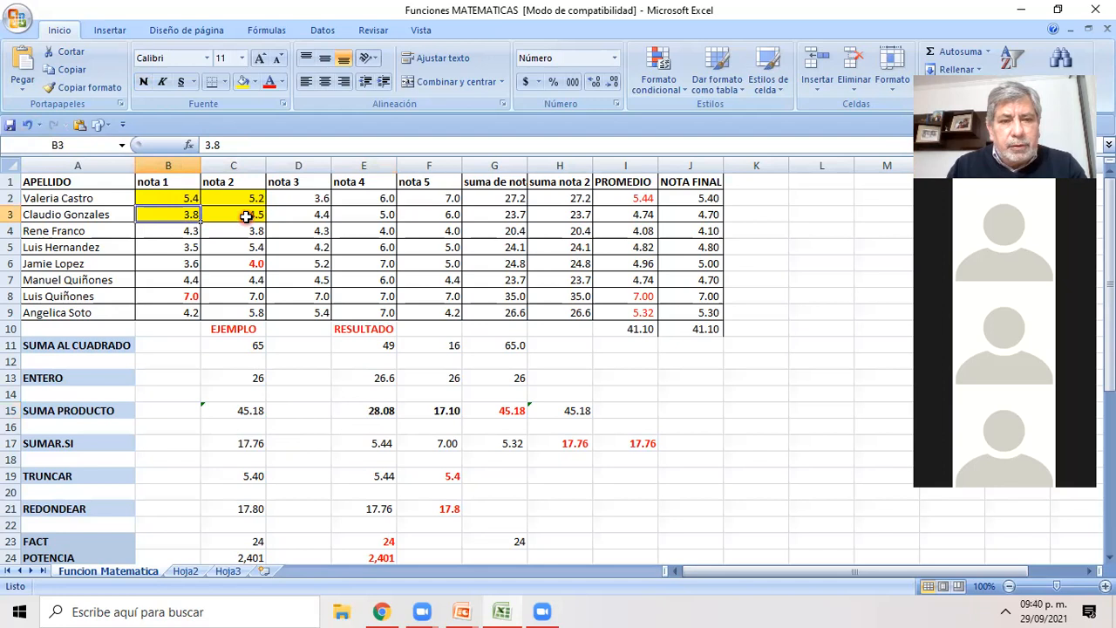
pyautogui.click(247, 216)
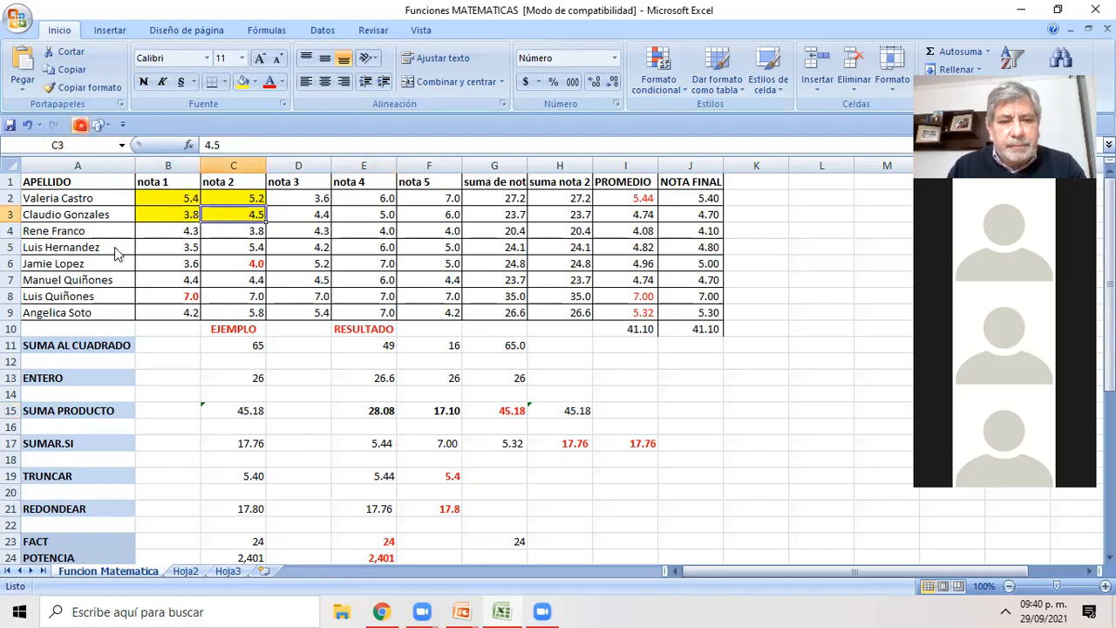
pyautogui.click(426, 414)
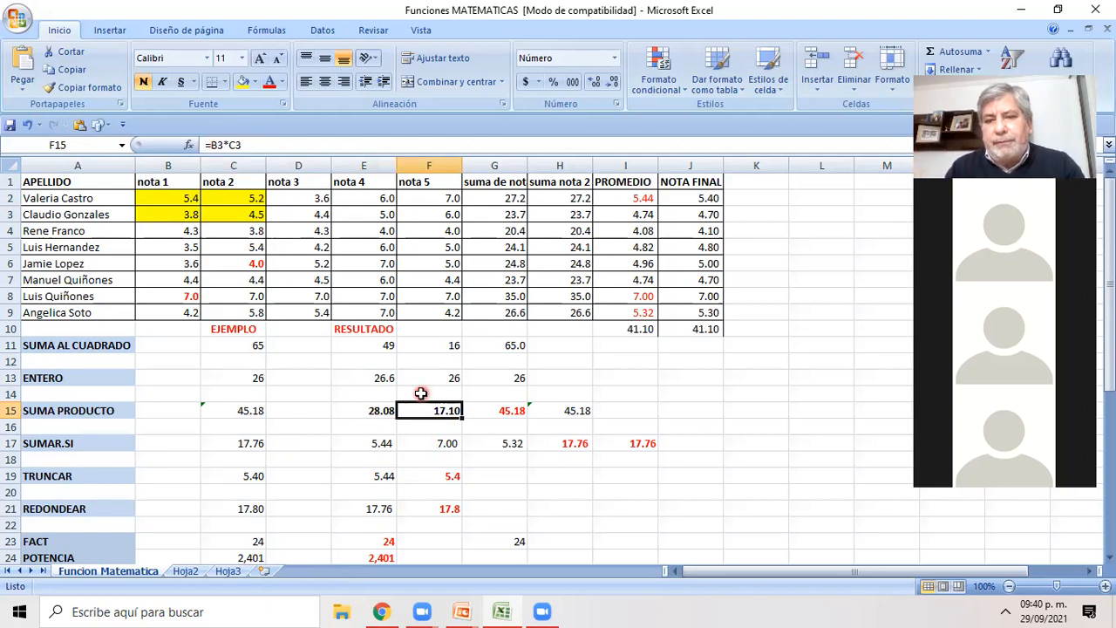
# Compare the sum of the partial products in G15 with the SUMAPRODUCTO formula in C15
pyautogui.click(508, 410)
pyautogui.click(381, 411)
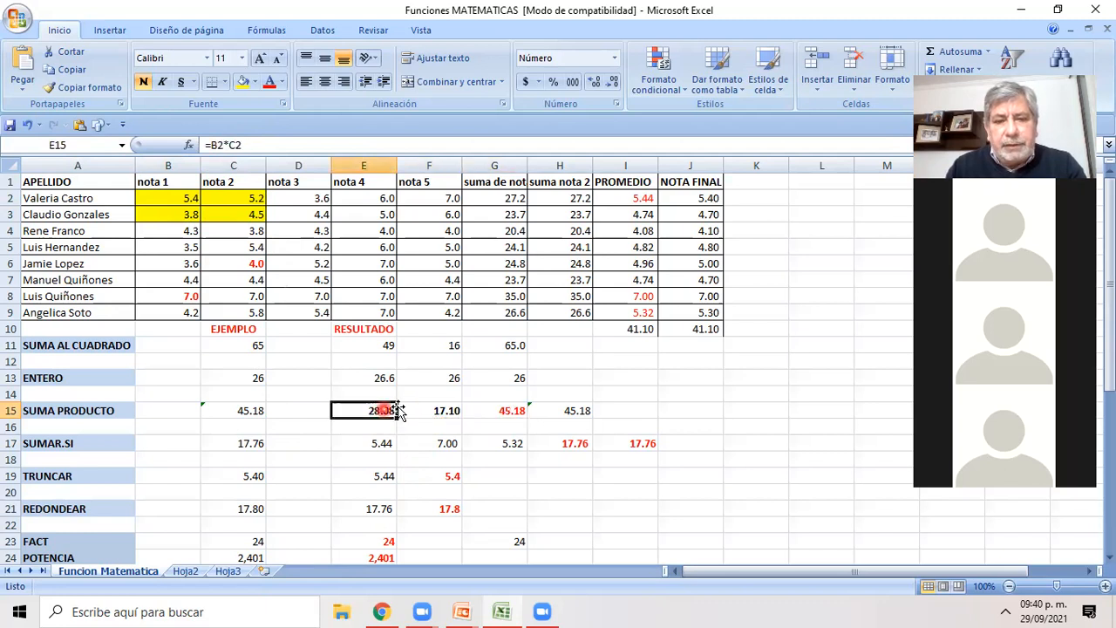
pyautogui.click(440, 411)
pyautogui.click(515, 407)
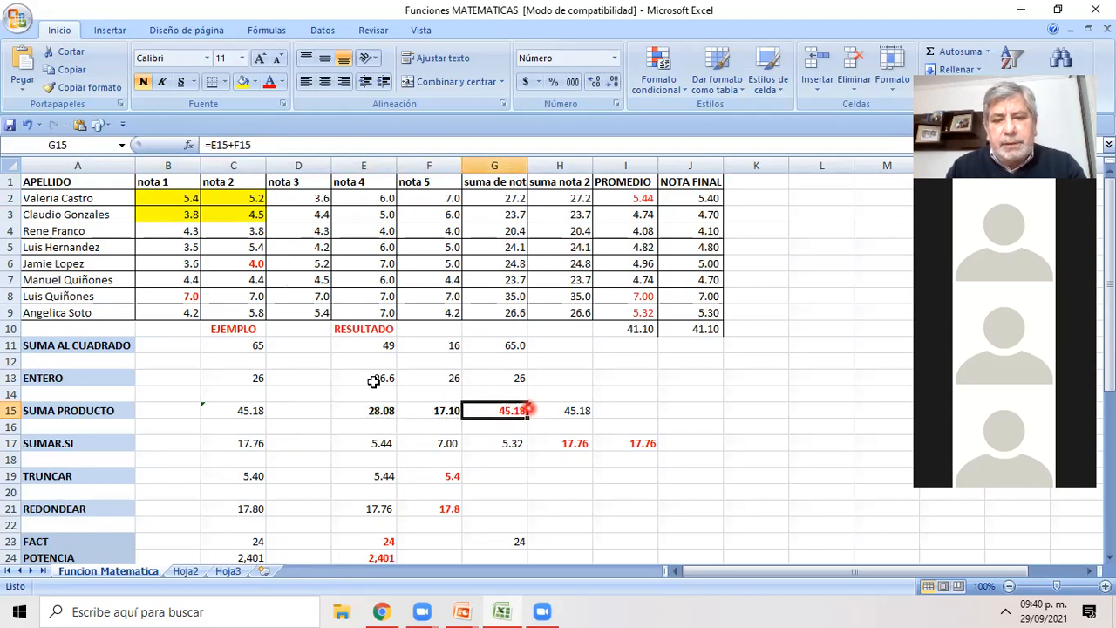
pyautogui.click(260, 410)
# Re-enter the formula =SUMAPRODUCTO(B2:B3,C2:C3) in cell H15
pyautogui.click(570, 405)
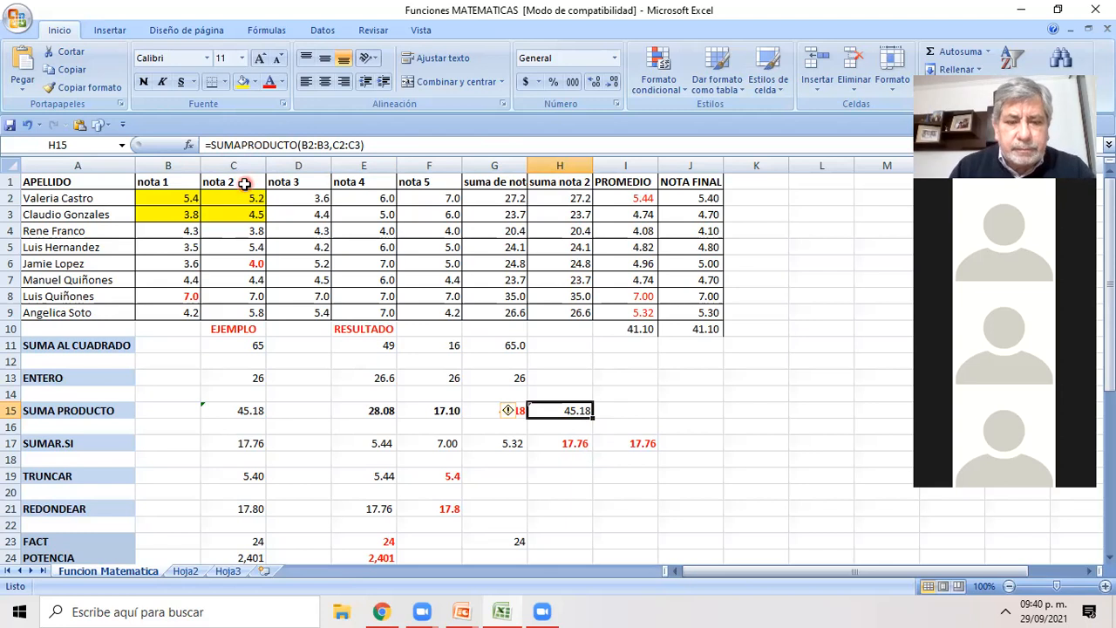
pyautogui.write('=')
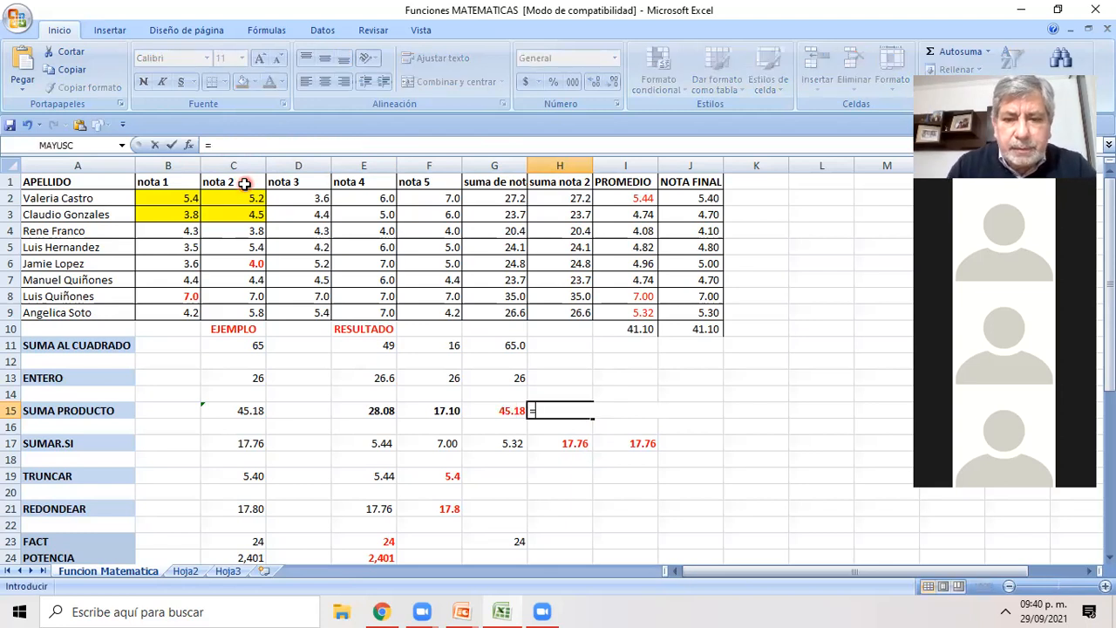
pyautogui.write('SUMA')
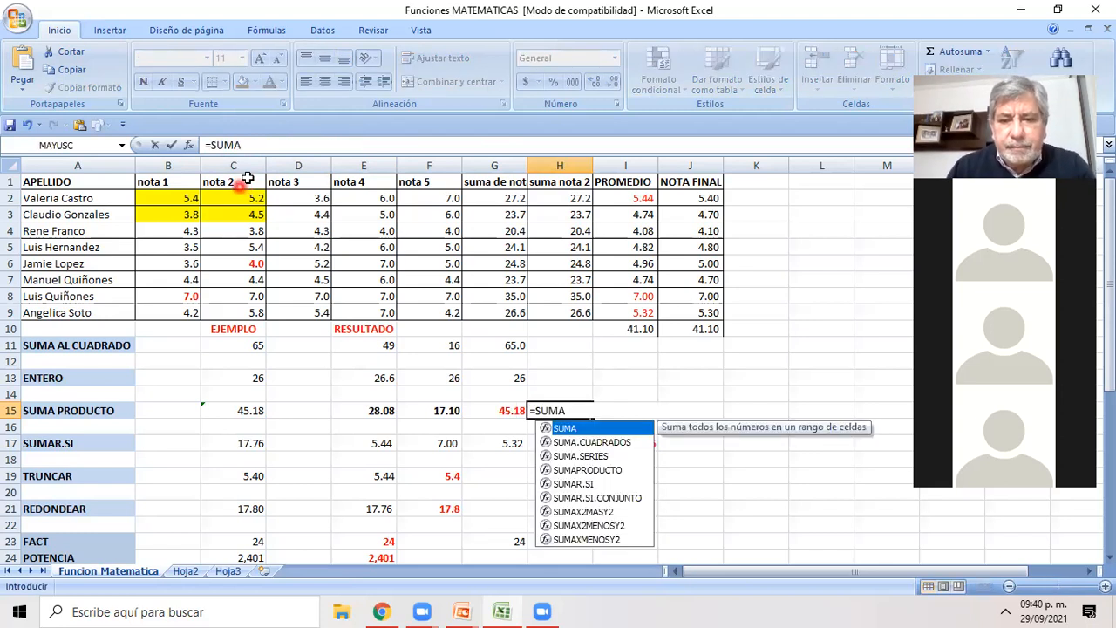
pyautogui.click(579, 470)
pyautogui.doubleClick(573, 470)
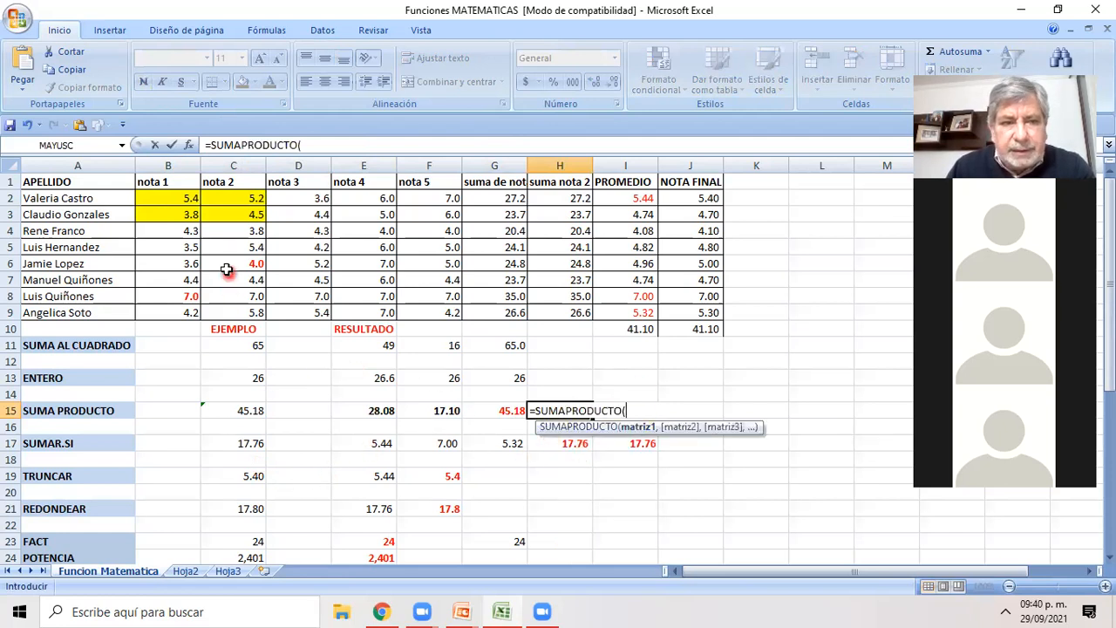
pyautogui.moveTo(179, 201); pyautogui.dragTo(177, 206)
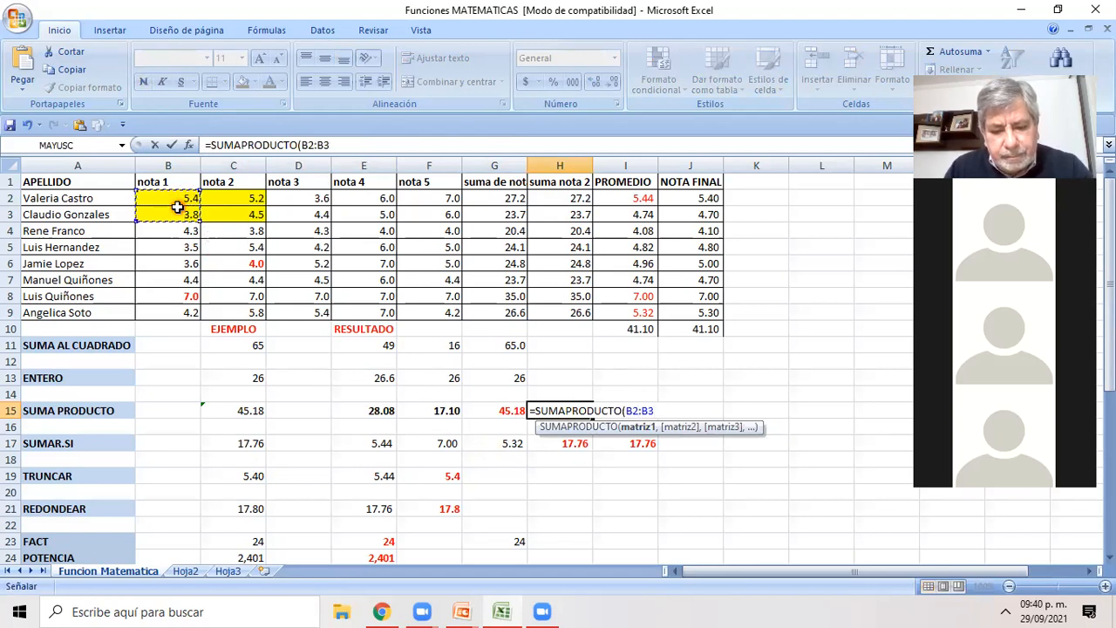
pyautogui.write(',')
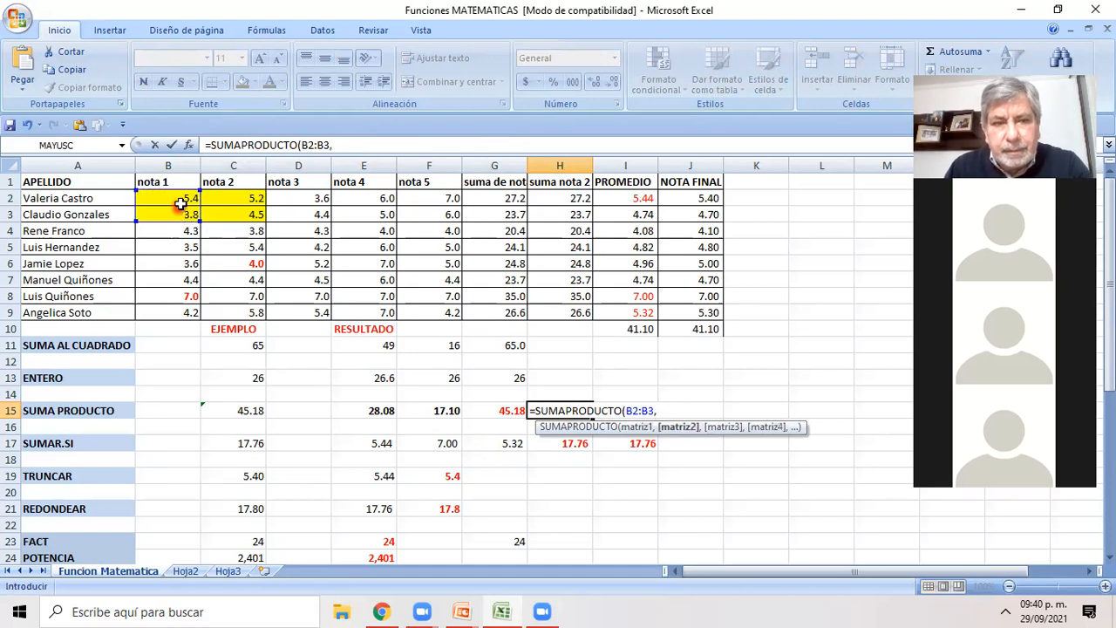
pyautogui.click(225, 198)
pyautogui.moveTo(224, 198); pyautogui.dragTo(225, 212)
pyautogui.write(')')
pyautogui.press('Return')
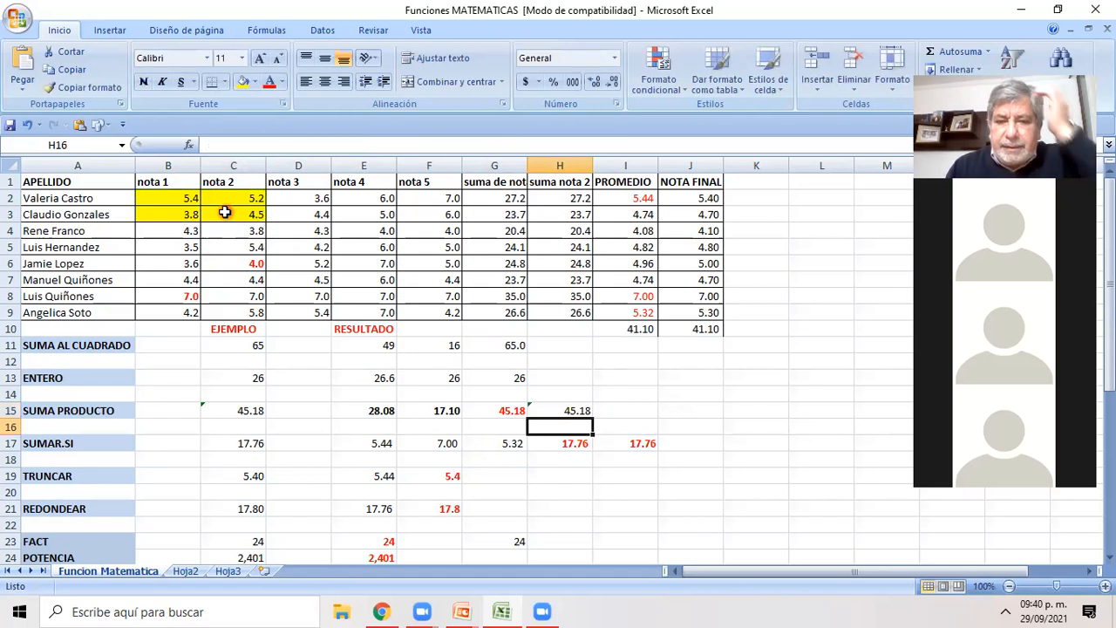
# Review the SUMAPRODUCTO formulas in H15 and C15 against the product in E15 and the yellow grade cells
pyautogui.click(577, 409)
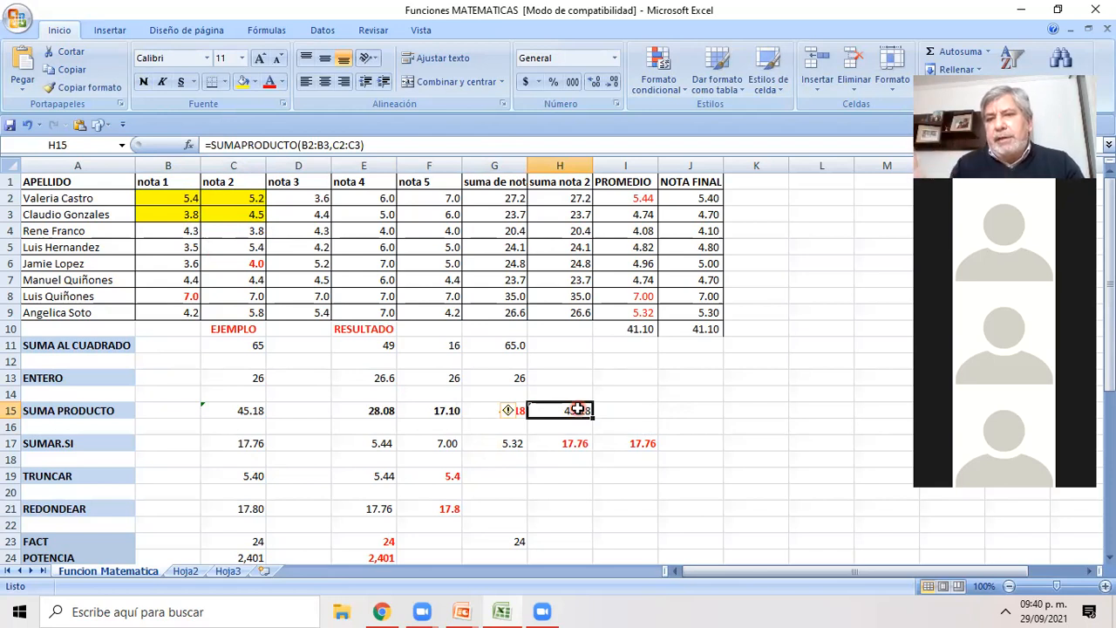
pyautogui.click(366, 411)
pyautogui.click(190, 199)
pyautogui.moveTo(190, 199); pyautogui.dragTo(222, 215)
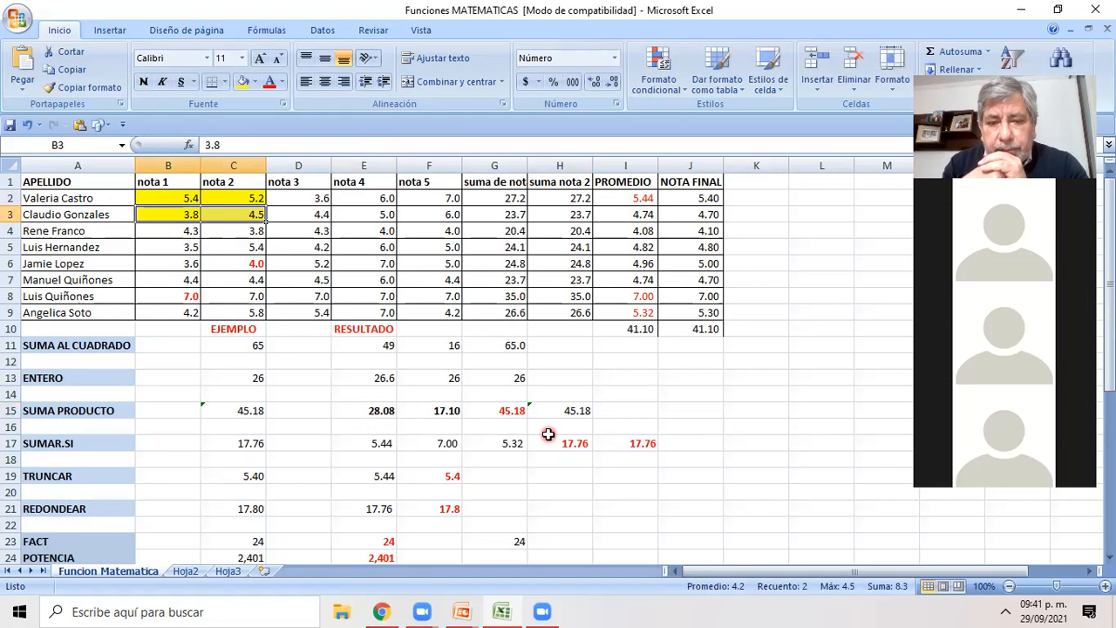
pyautogui.click(247, 410)
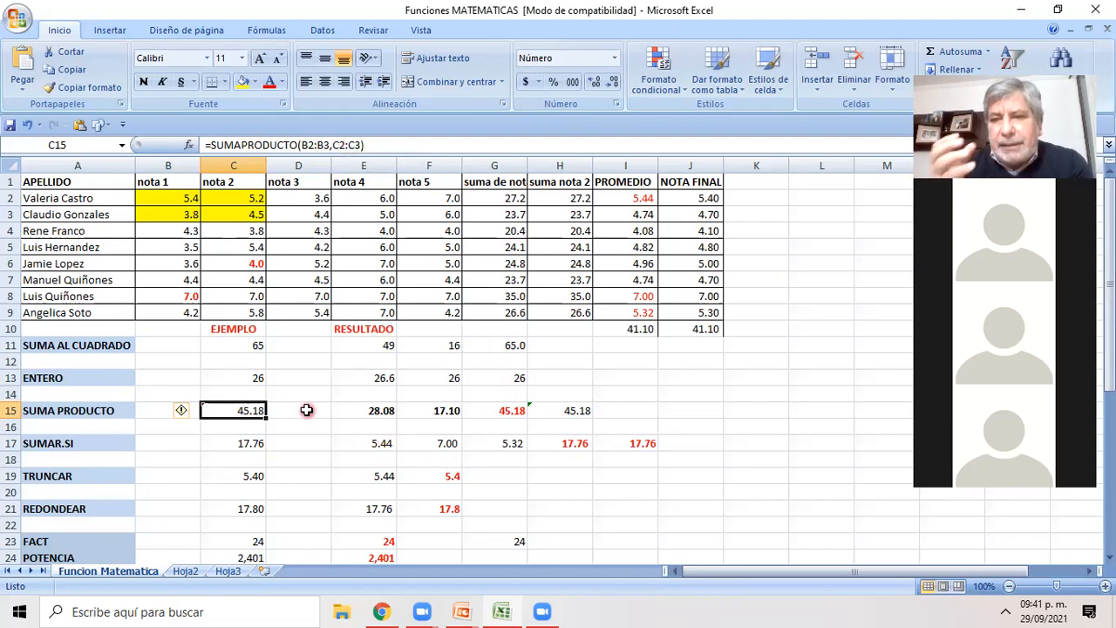
pyautogui.click(365, 410)
pyautogui.click(378, 412)
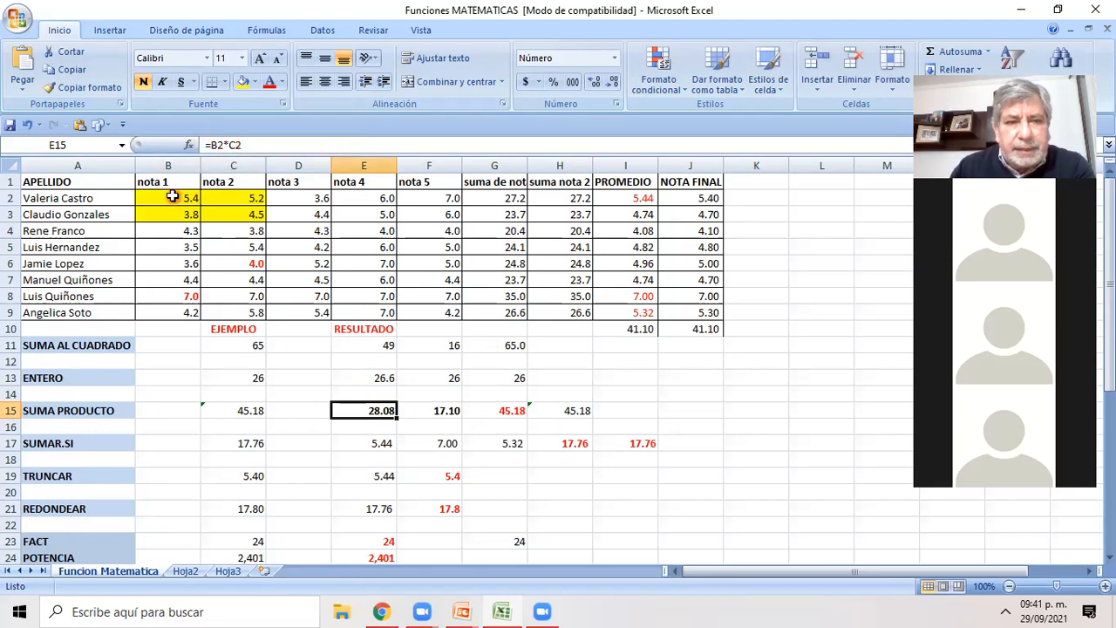
# Match the product formulas in E15 and F15 to their source grades in B2:C2 and B3:C3, alongside the SUMAPRODUCTO formula in C15
pyautogui.moveTo(172, 197); pyautogui.dragTo(240, 193)
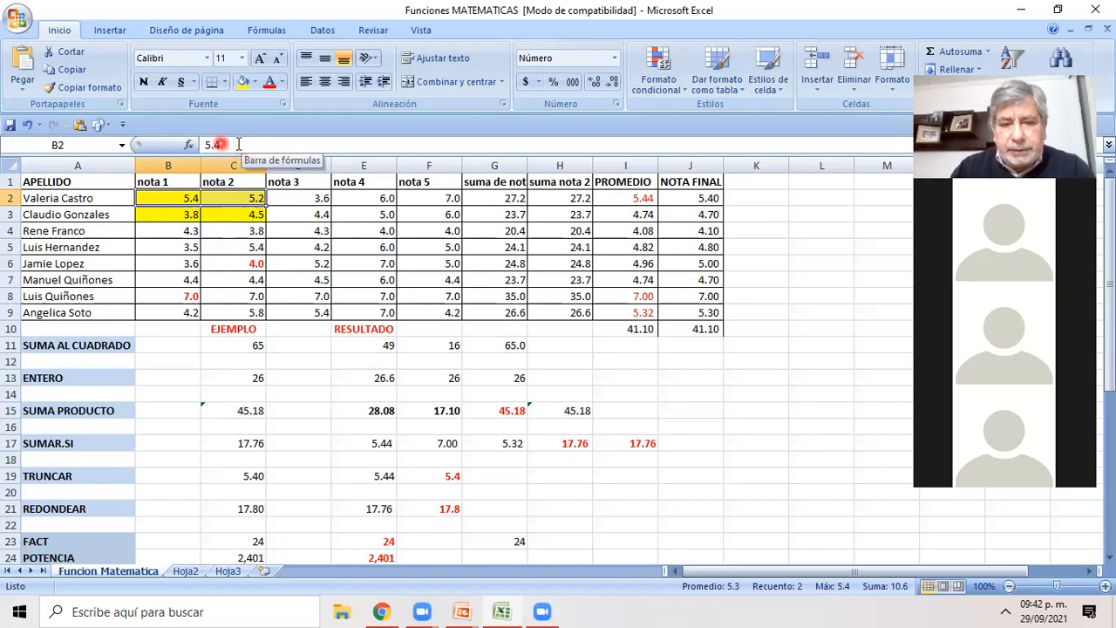
pyautogui.click(370, 414)
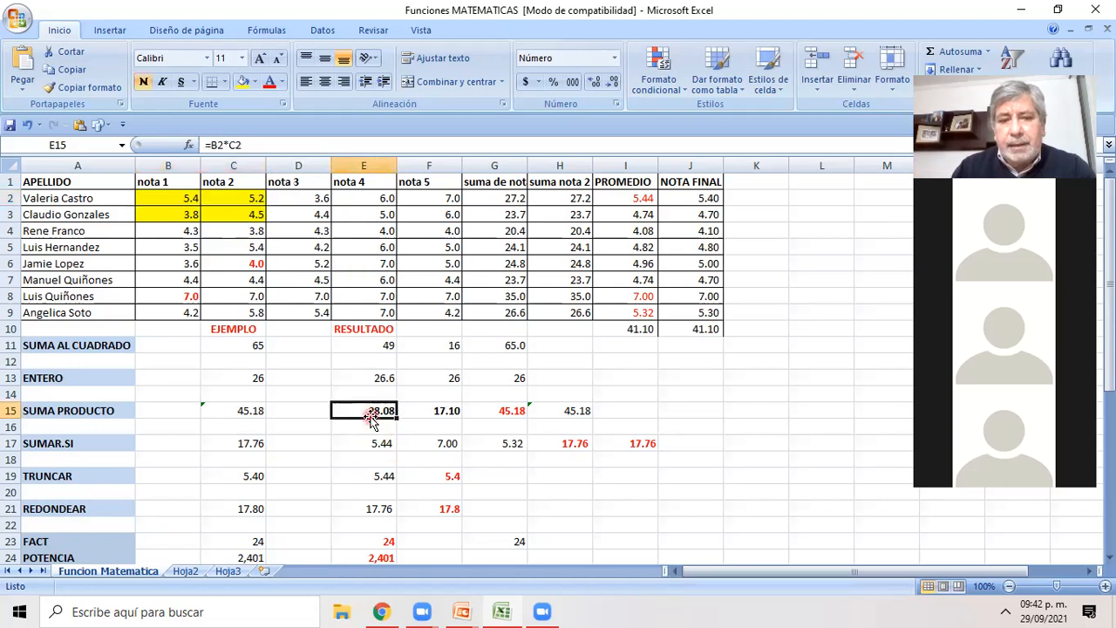
pyautogui.click(249, 413)
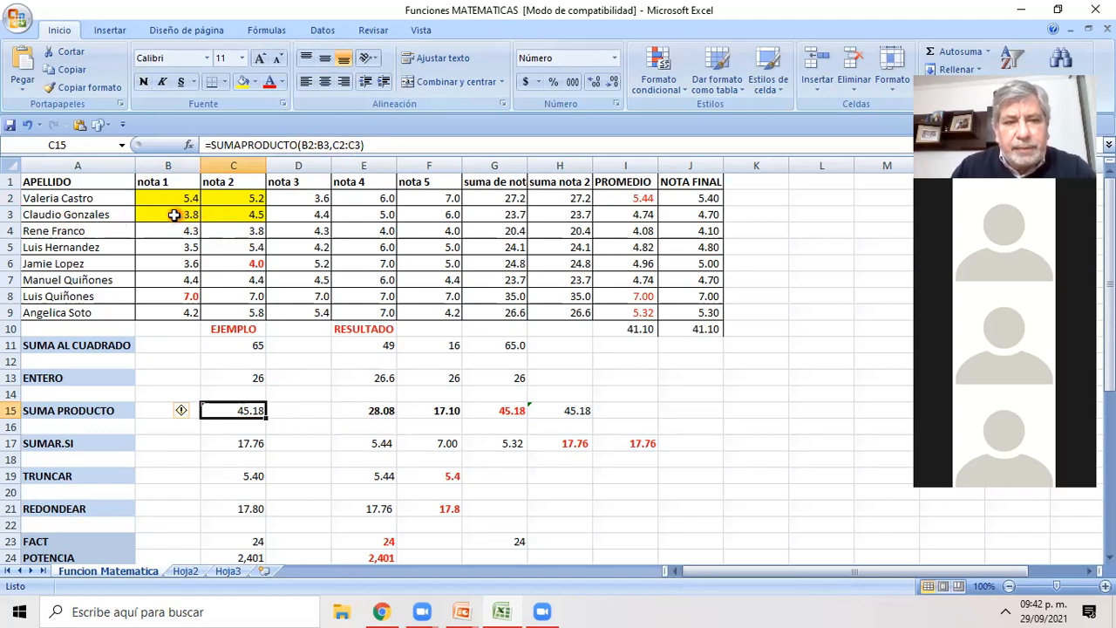
pyautogui.click(439, 412)
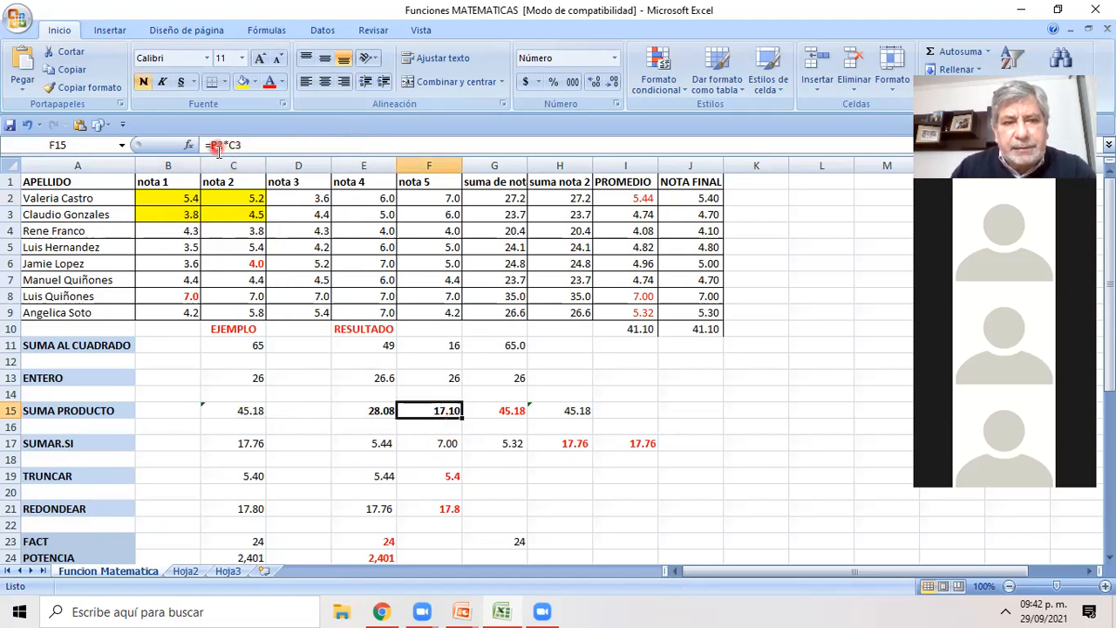
pyautogui.click(188, 212)
pyautogui.click(235, 218)
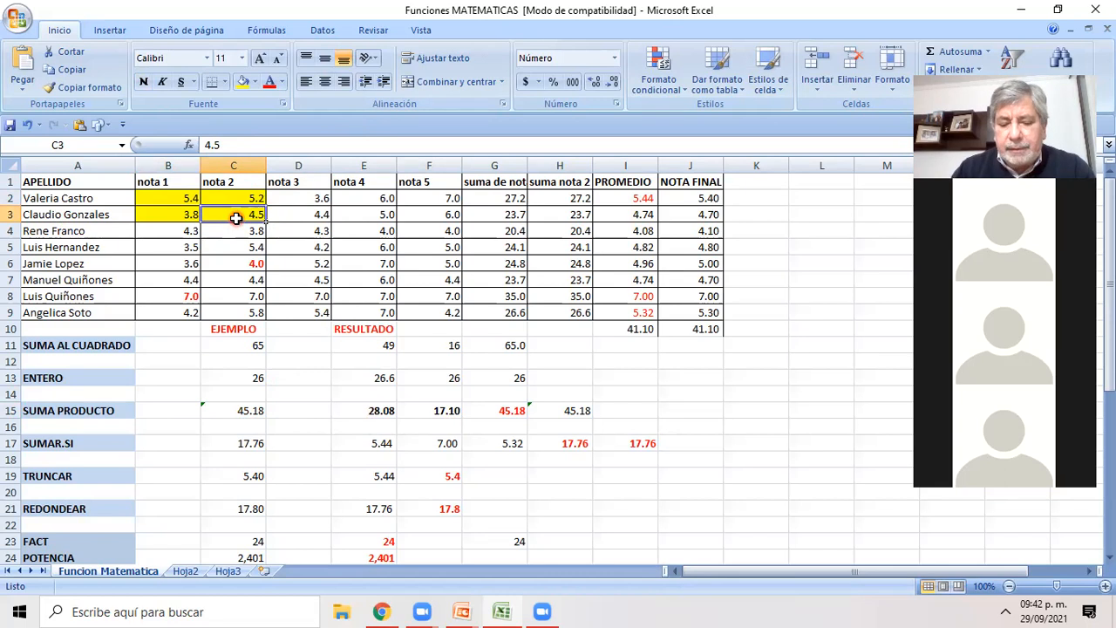
pyautogui.click(445, 410)
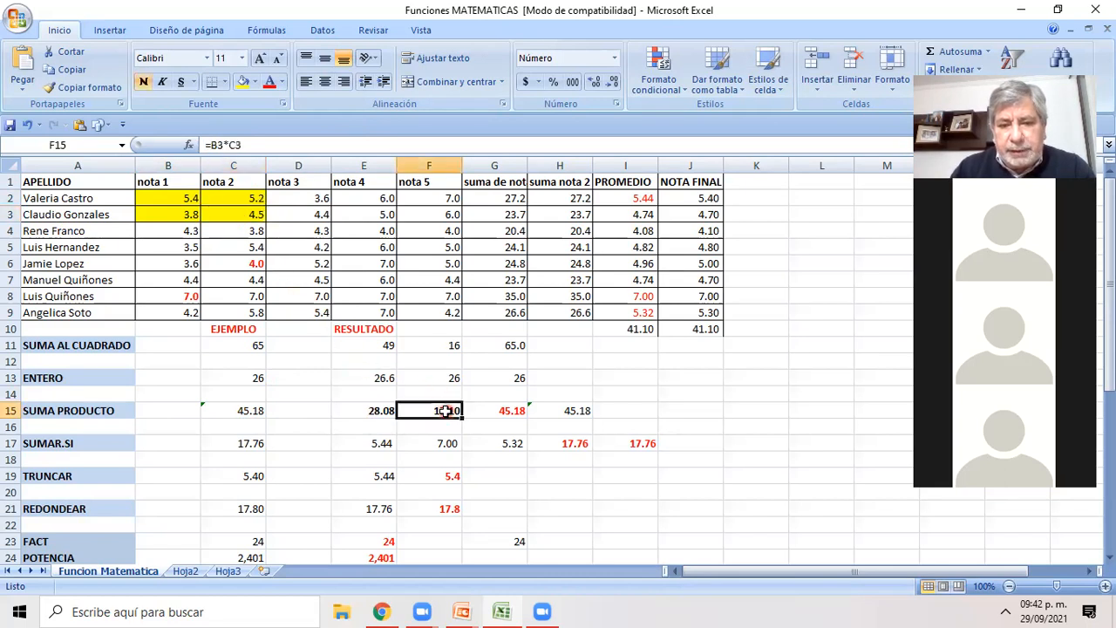
# Trace the products in E15 and F15 through the sum in G15 to the SUMAPRODUCTO formula in H15, and revisit grades B2:C2
pyautogui.click(390, 416)
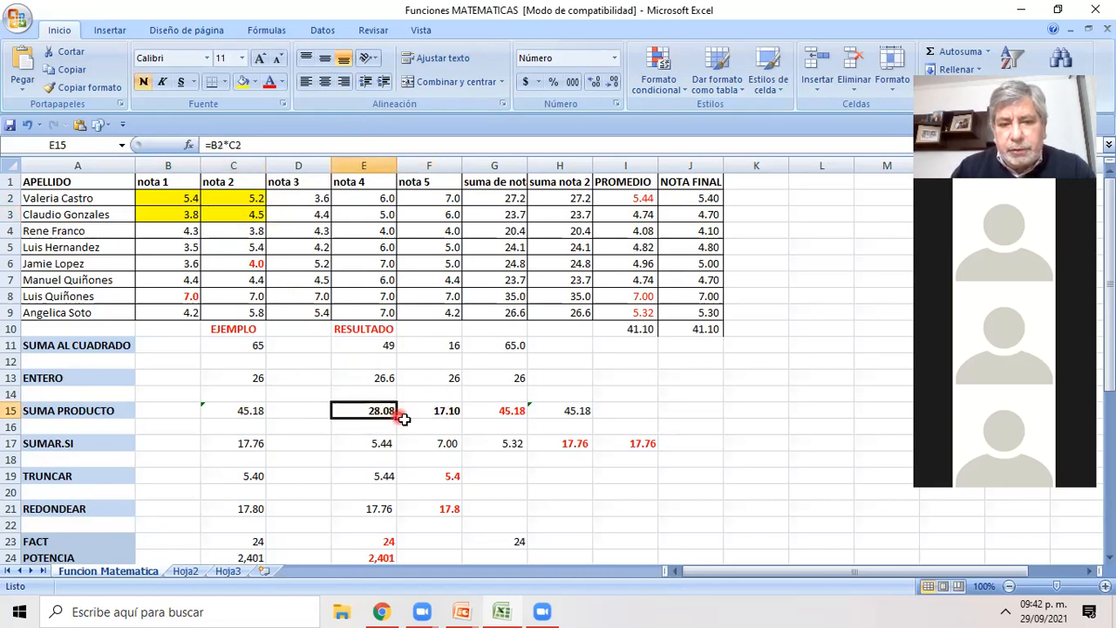
pyautogui.click(438, 414)
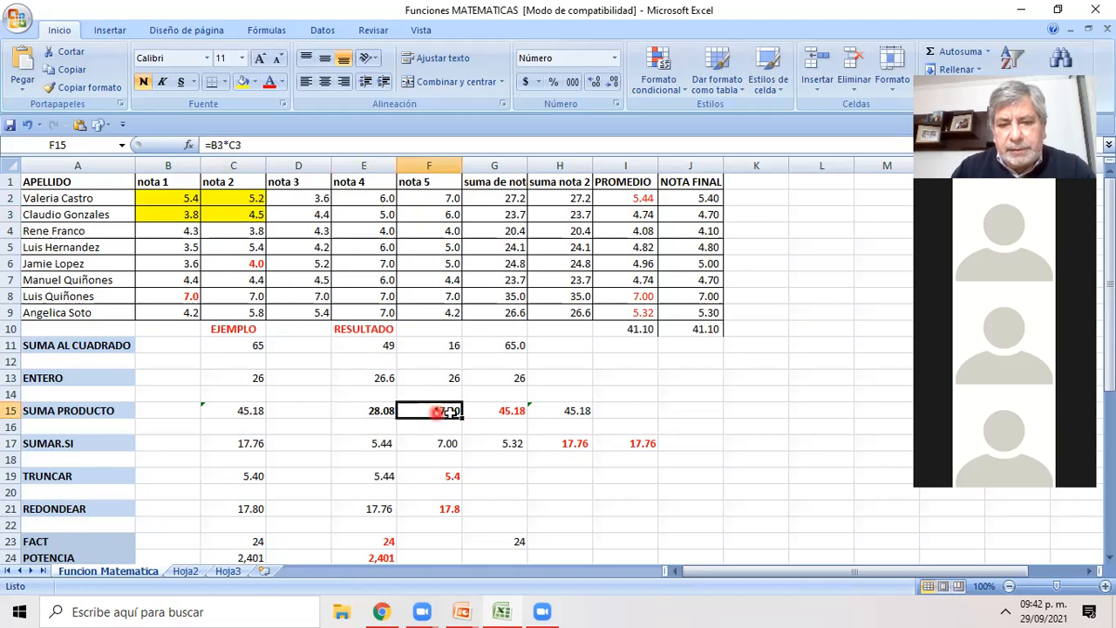
pyautogui.click(506, 407)
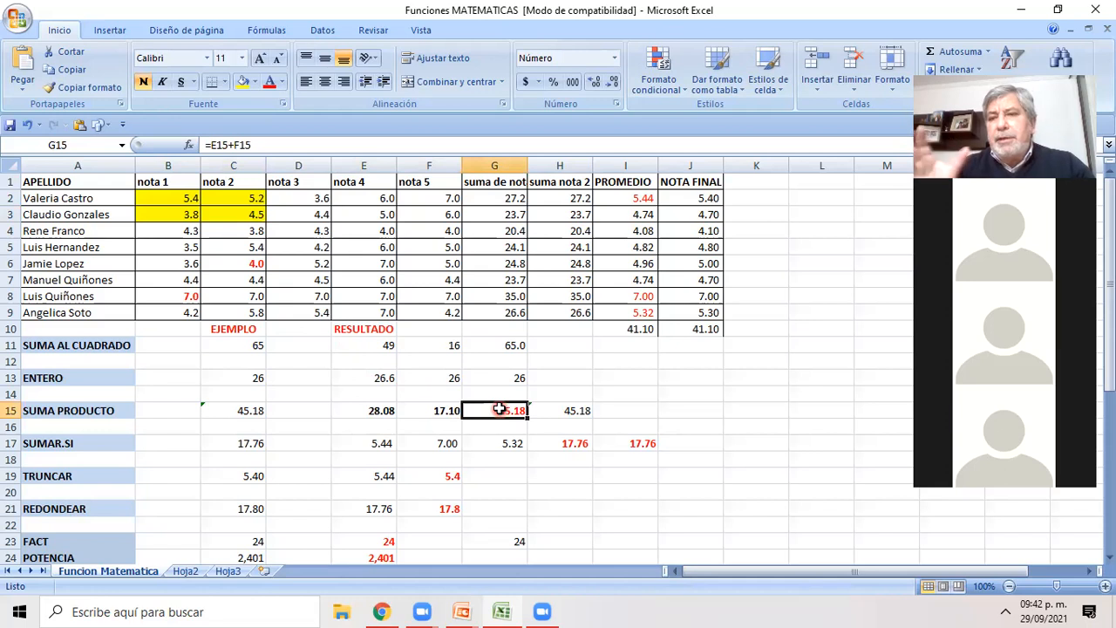
pyautogui.click(569, 411)
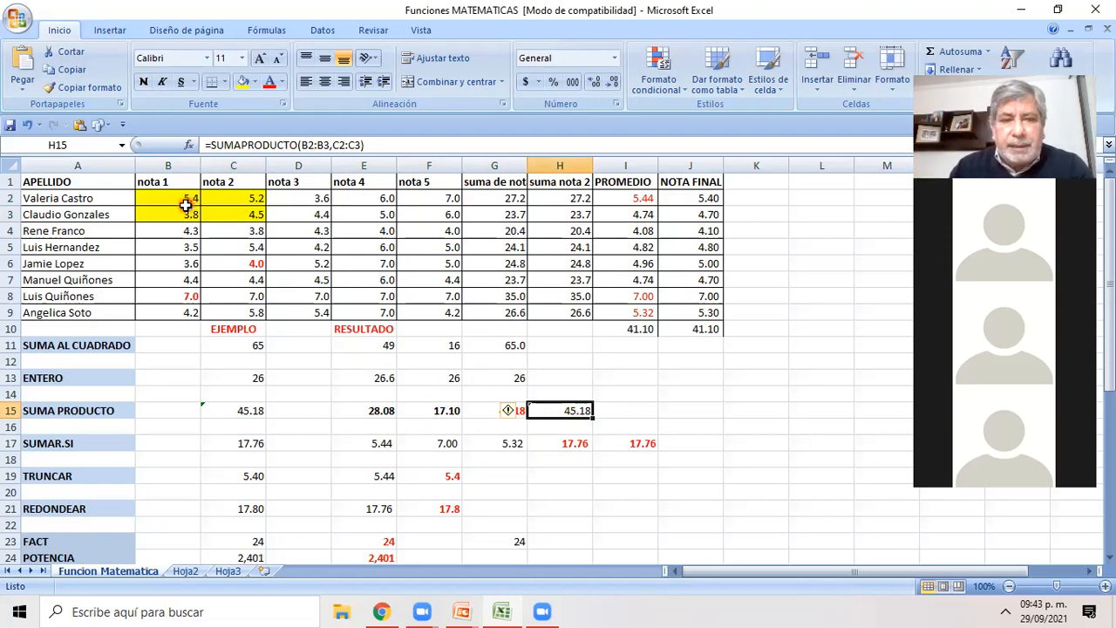
pyautogui.moveTo(185, 204); pyautogui.dragTo(229, 202)
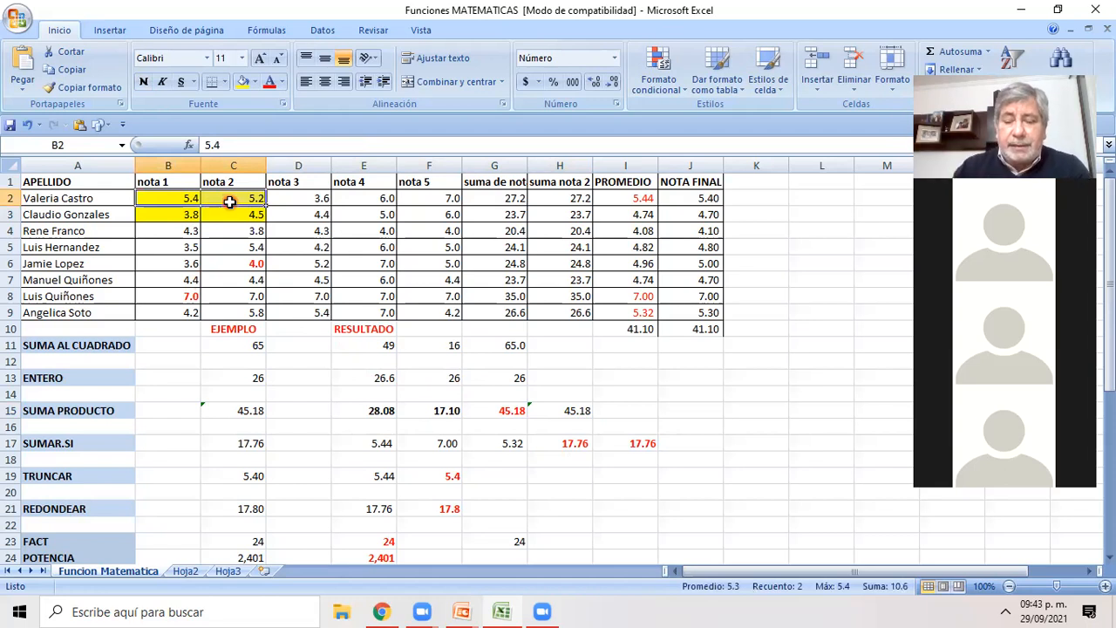
pyautogui.click(174, 197)
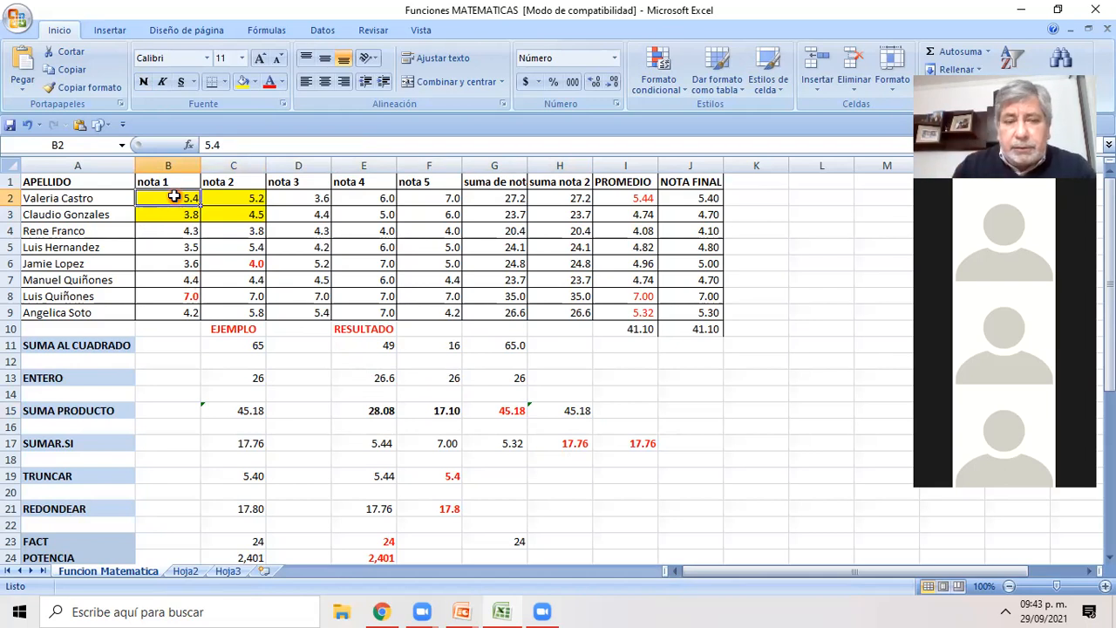
pyautogui.click(226, 199)
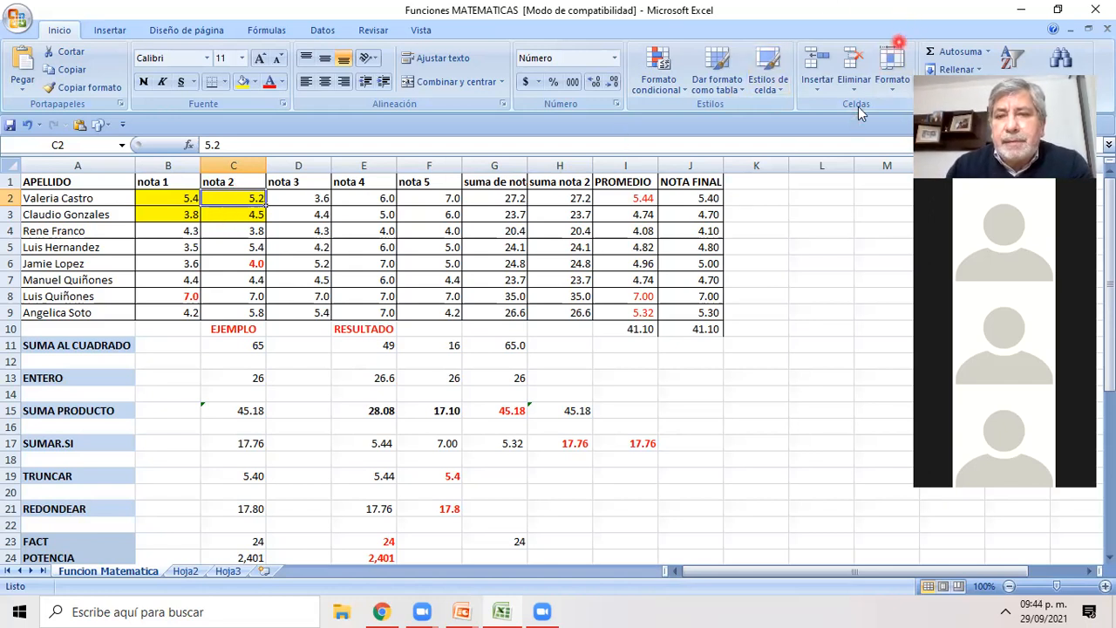
pyautogui.click(901, 38)
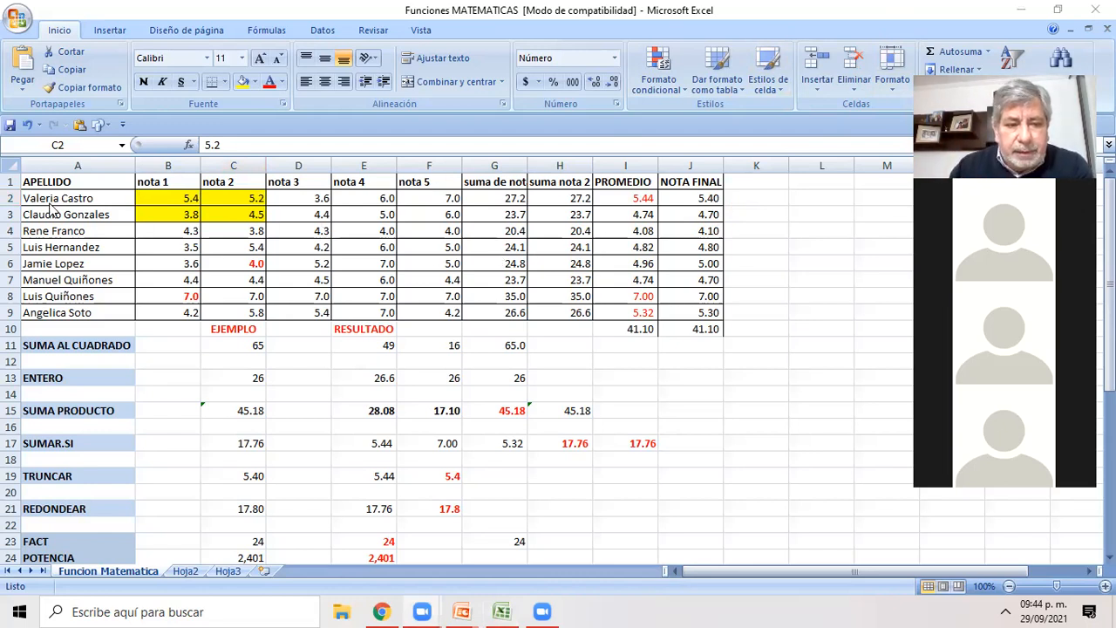
pyautogui.press('F2')
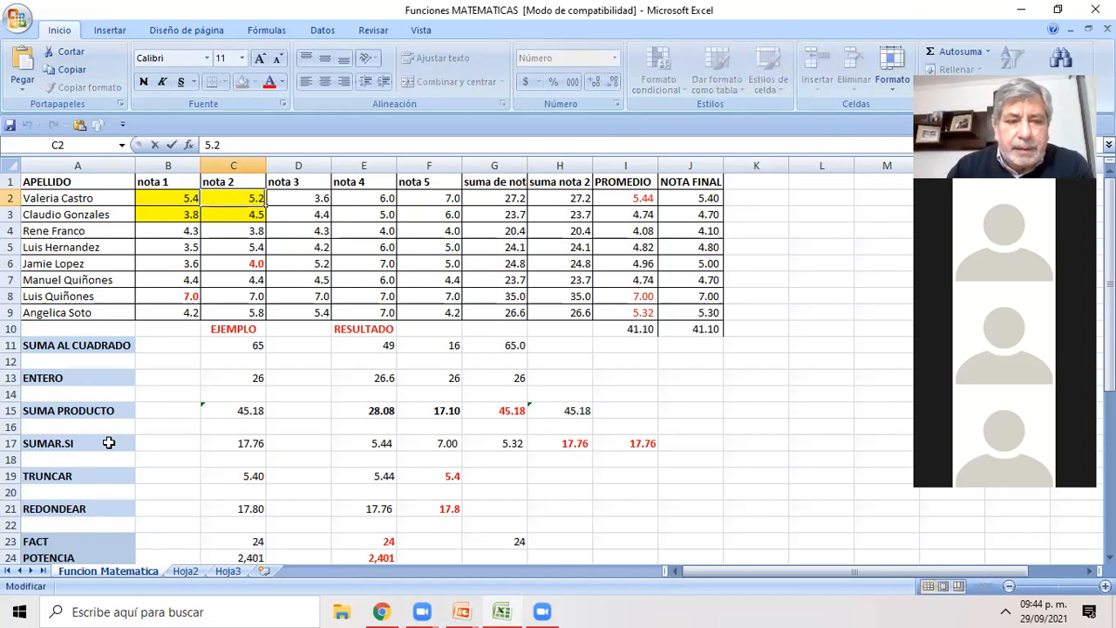
# Examine the SUMAR.SI example in row 17 and its formula in C17
pyautogui.click(109, 443)
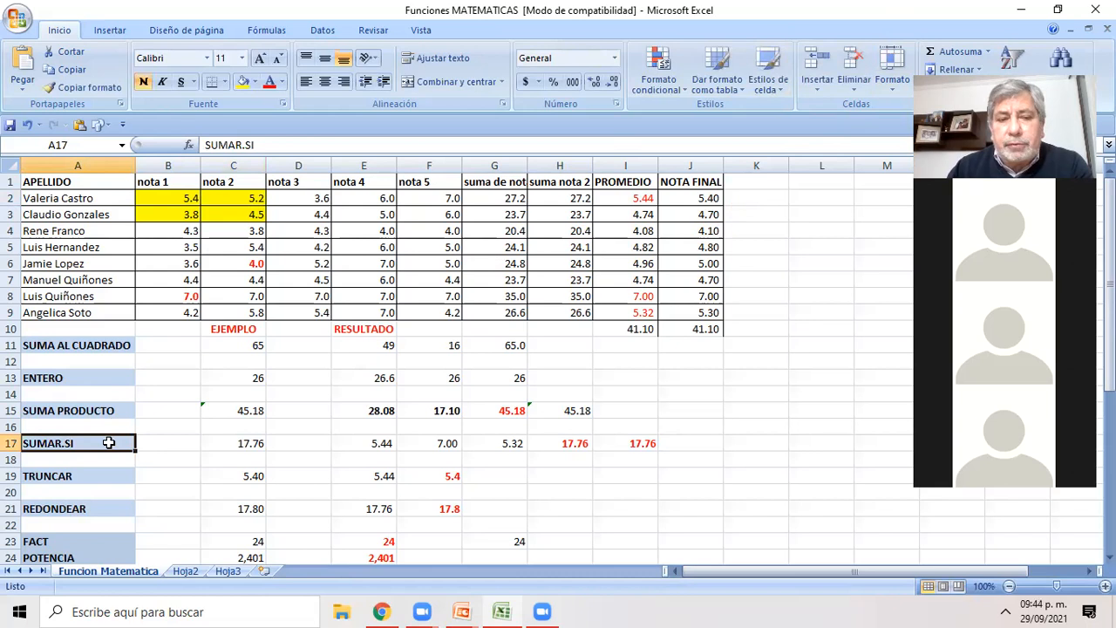
pyautogui.click(250, 443)
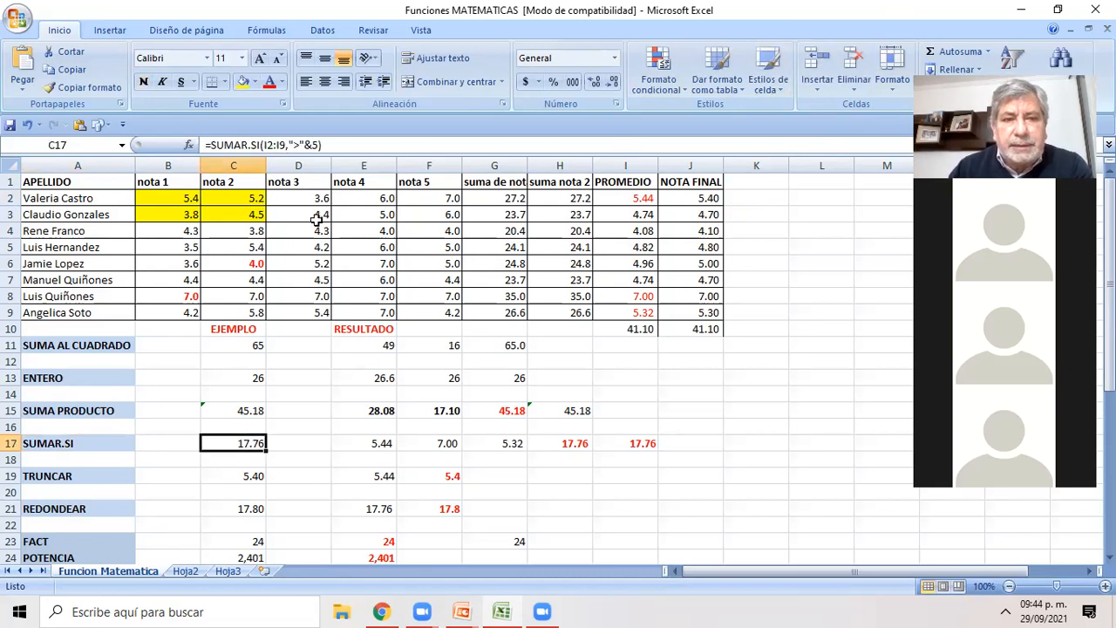
pyautogui.click(624, 609)
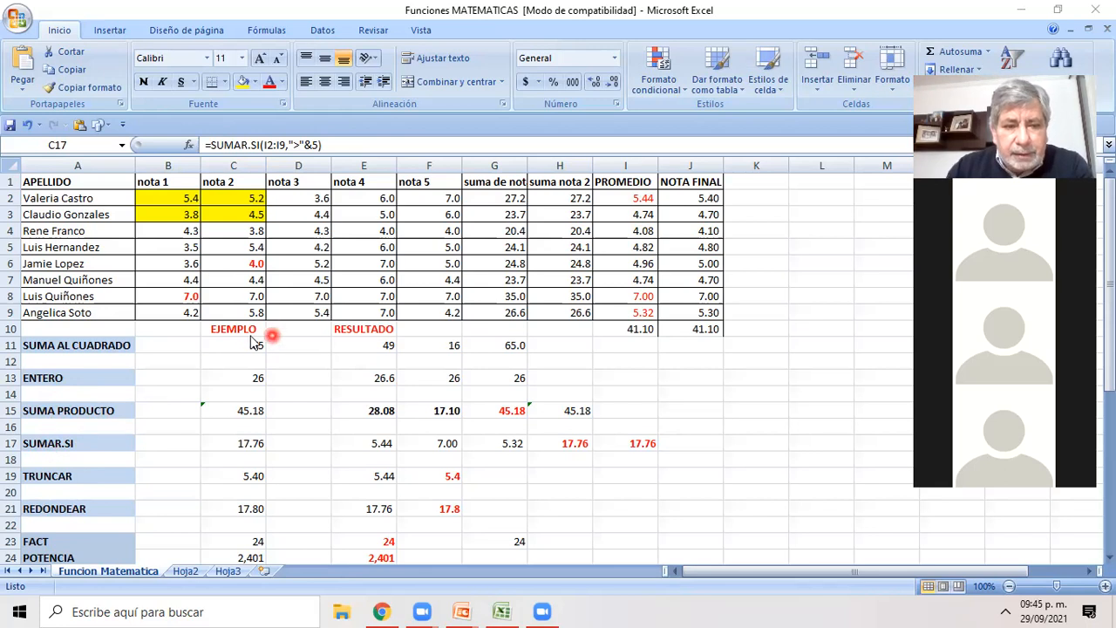
pyautogui.click(229, 445)
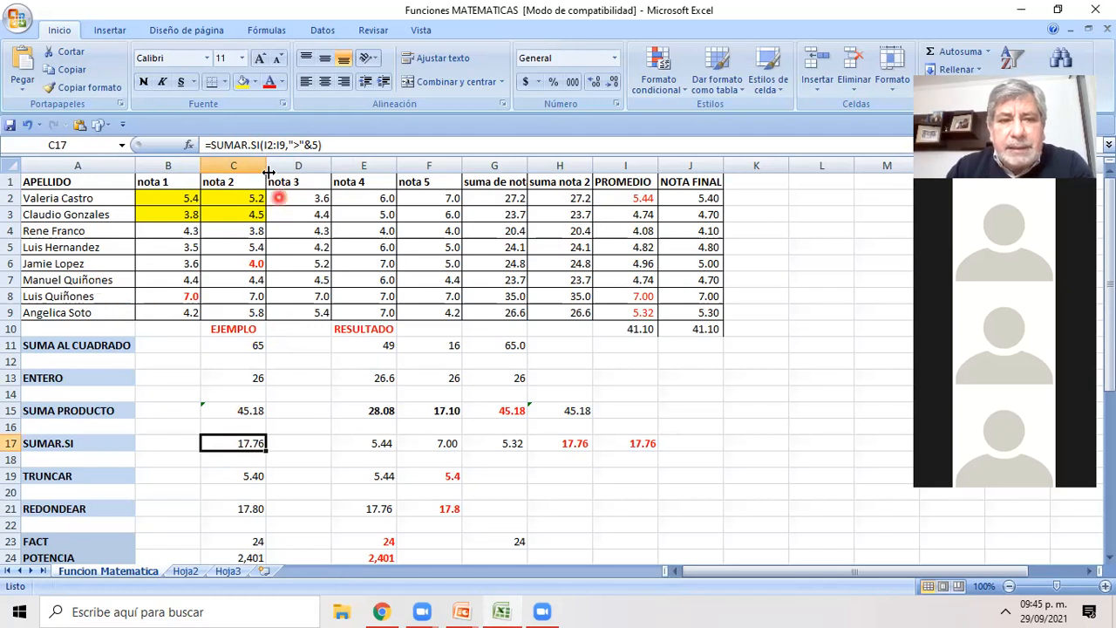
# Fill the PROMEDIO averages in I2:I9 with yellow
pyautogui.click(614, 194)
pyautogui.moveTo(614, 194); pyautogui.dragTo(616, 311)
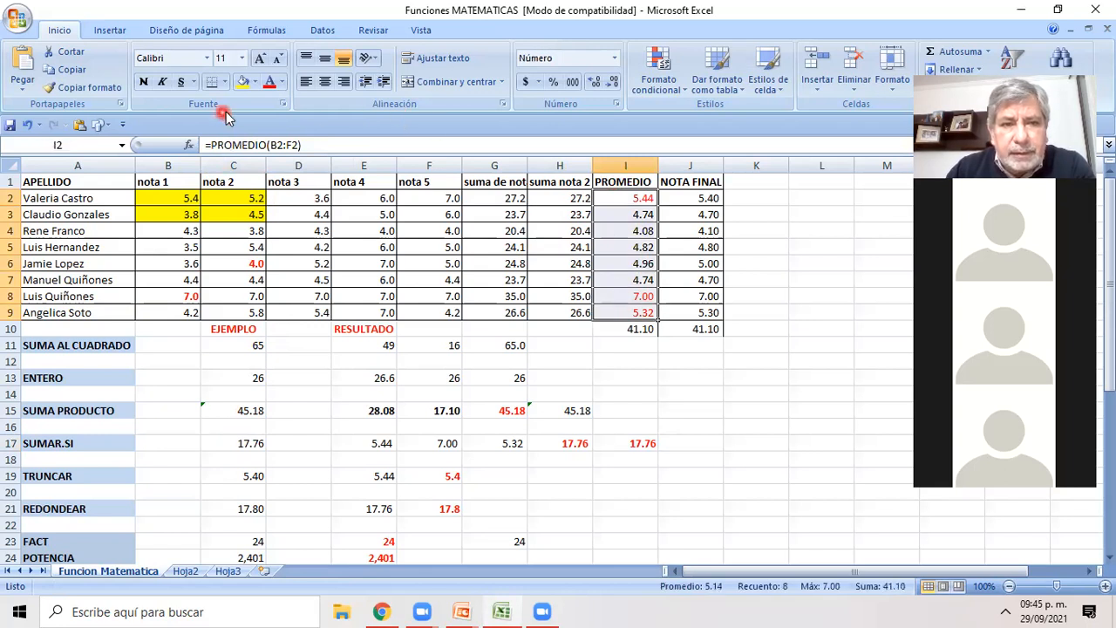
pyautogui.click(244, 81)
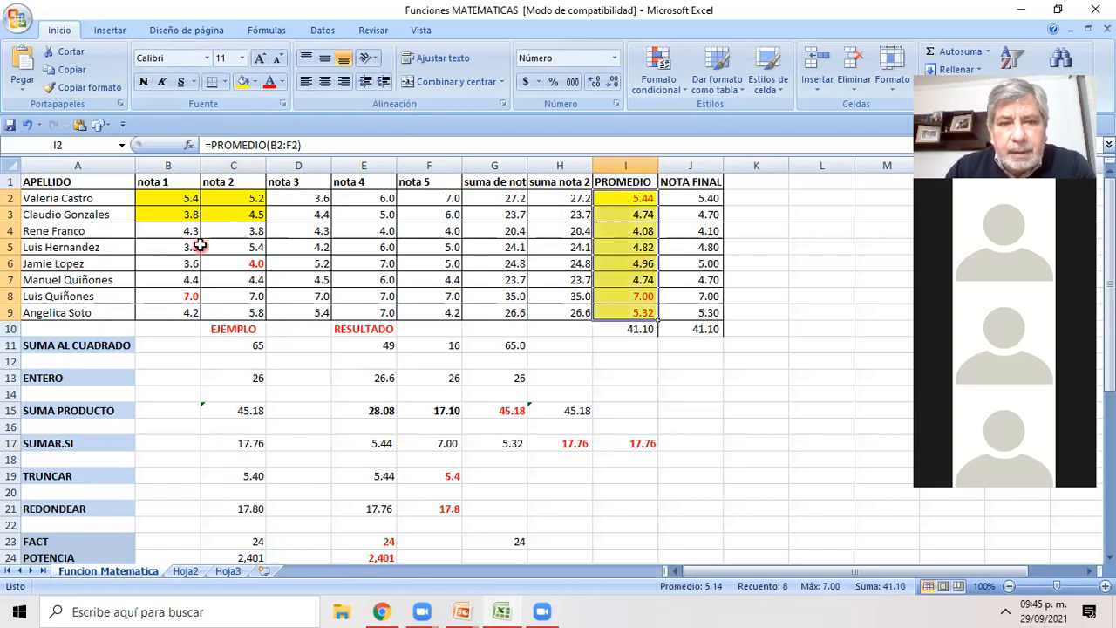
# Check the SUMAR.SI criterion in C17 against the averages above 5 in I2, I8 and I9 and the lower ones in I3:I7
pyautogui.click(244, 443)
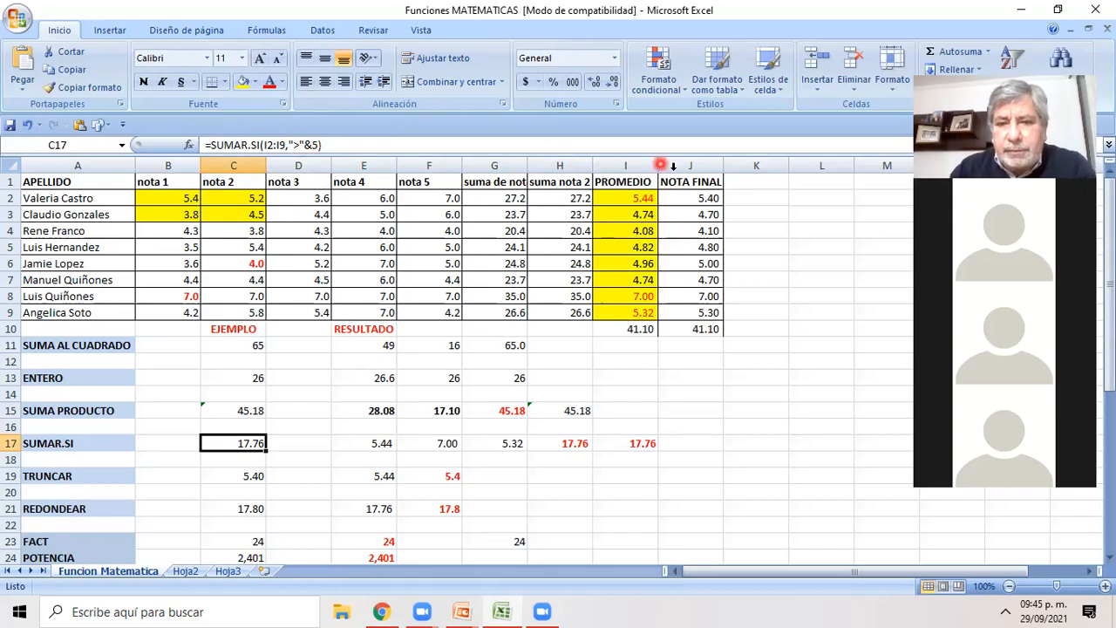
pyautogui.click(618, 197)
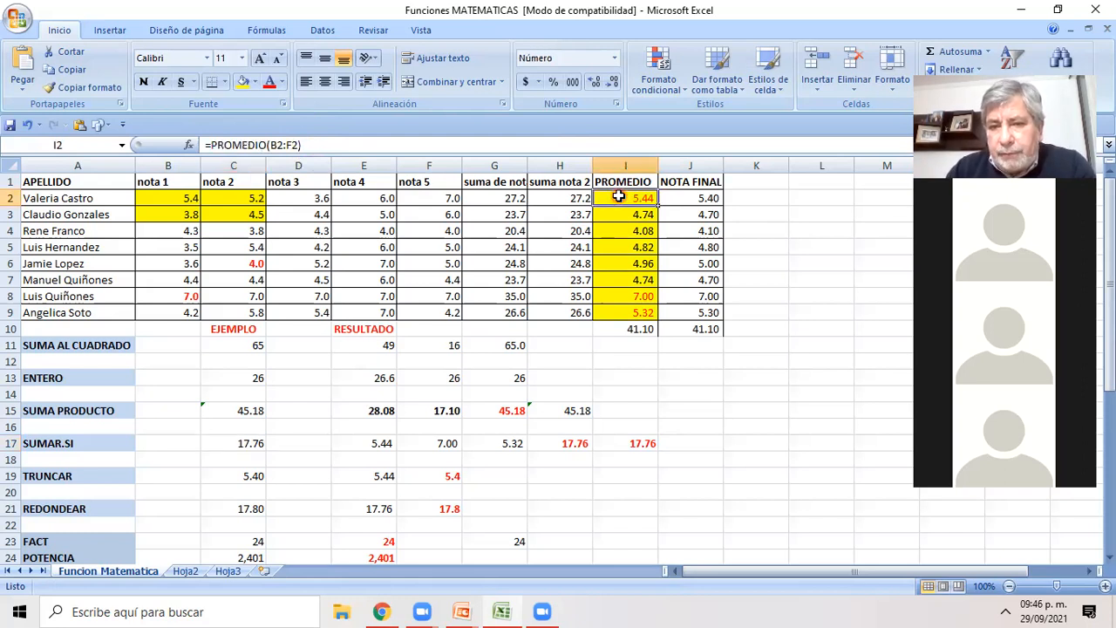
pyautogui.click(613, 300)
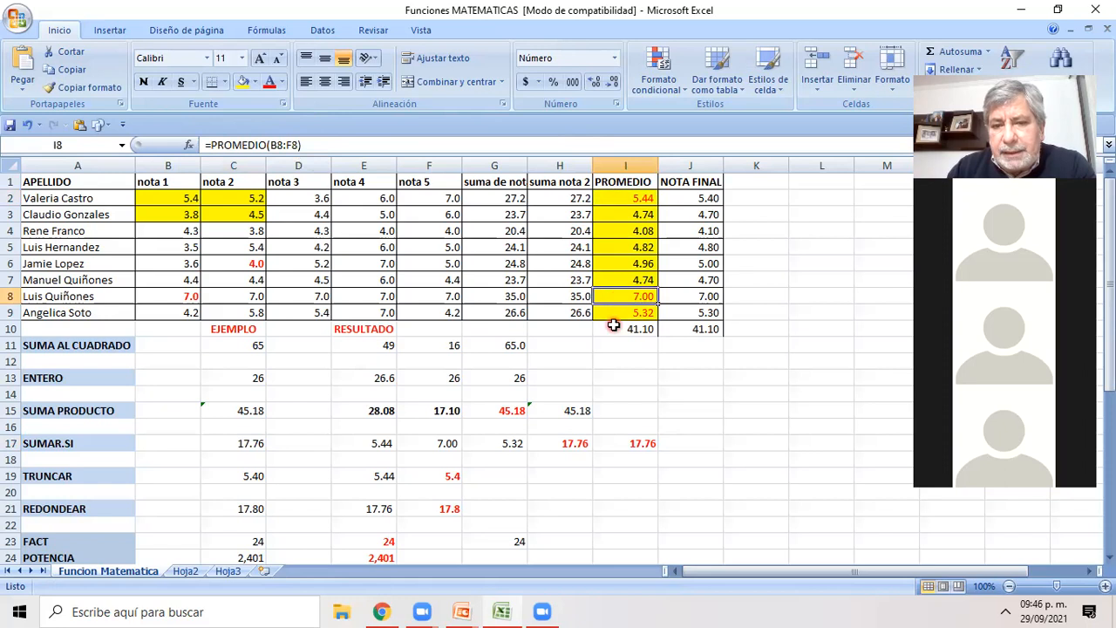
pyautogui.click(613, 311)
pyautogui.moveTo(612, 219); pyautogui.dragTo(614, 273)
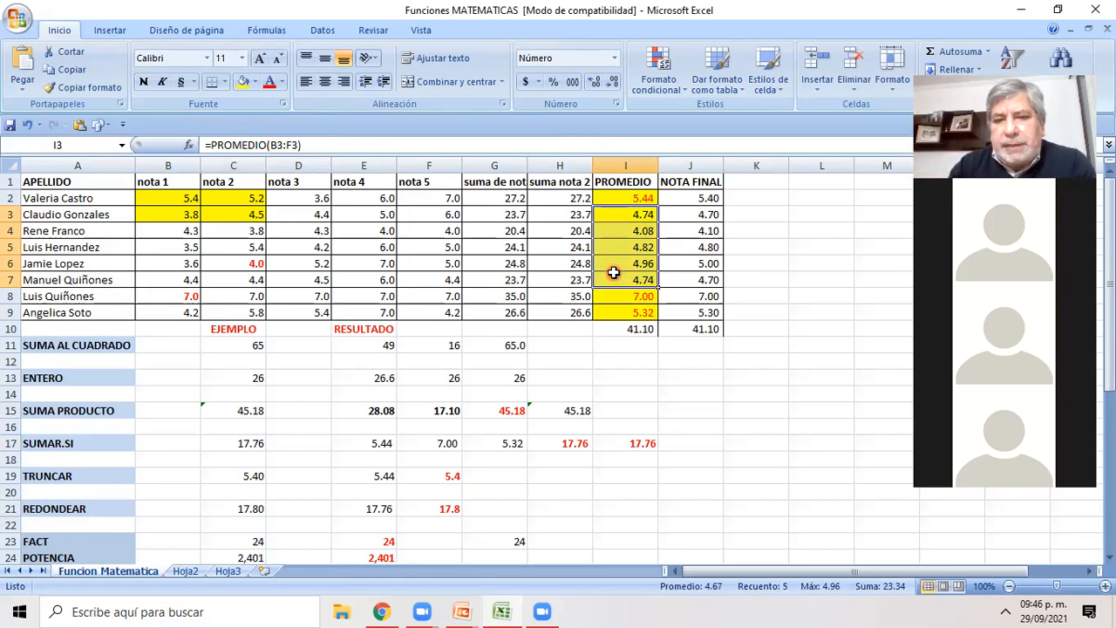
# Match the averages in I2, I8 and I9 to their references in E17, F17 and G17
pyautogui.click(618, 198)
pyautogui.click(366, 443)
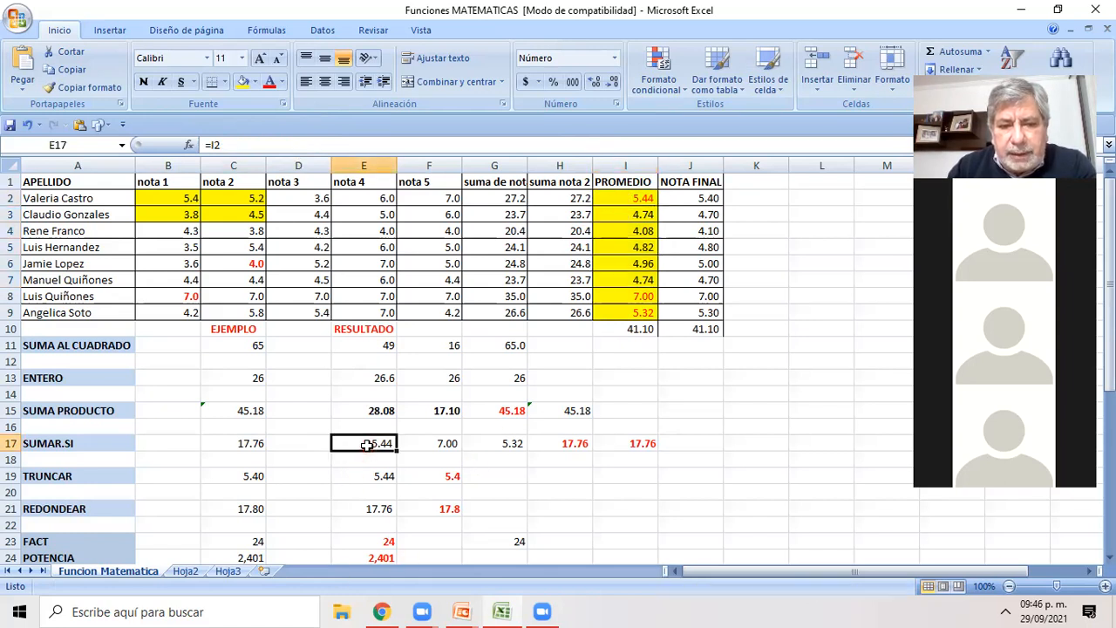
pyautogui.click(613, 296)
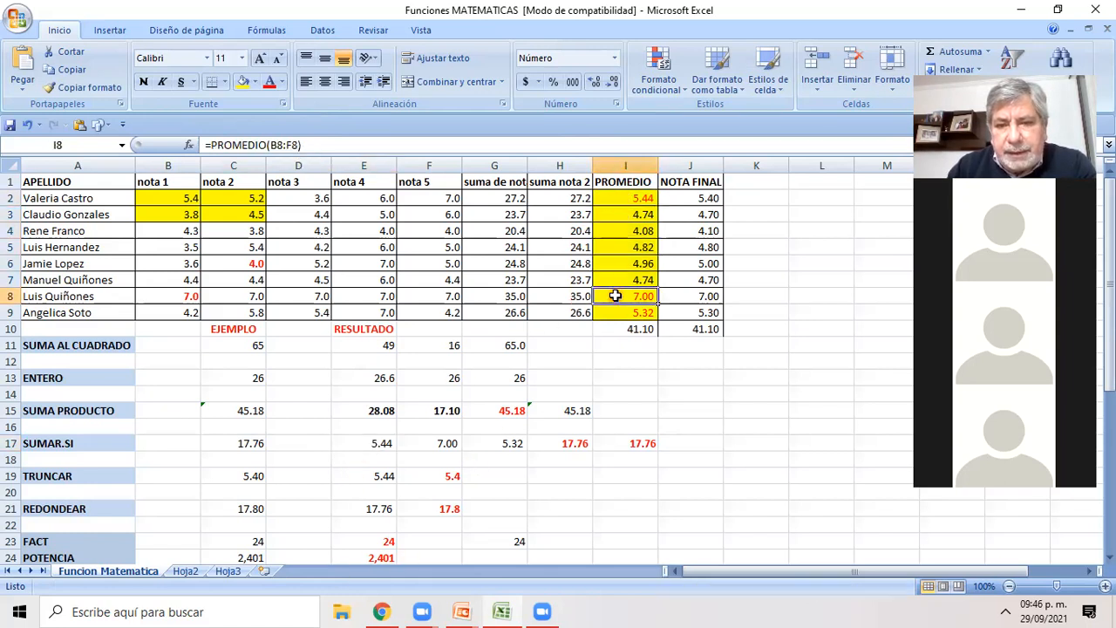
pyautogui.click(436, 445)
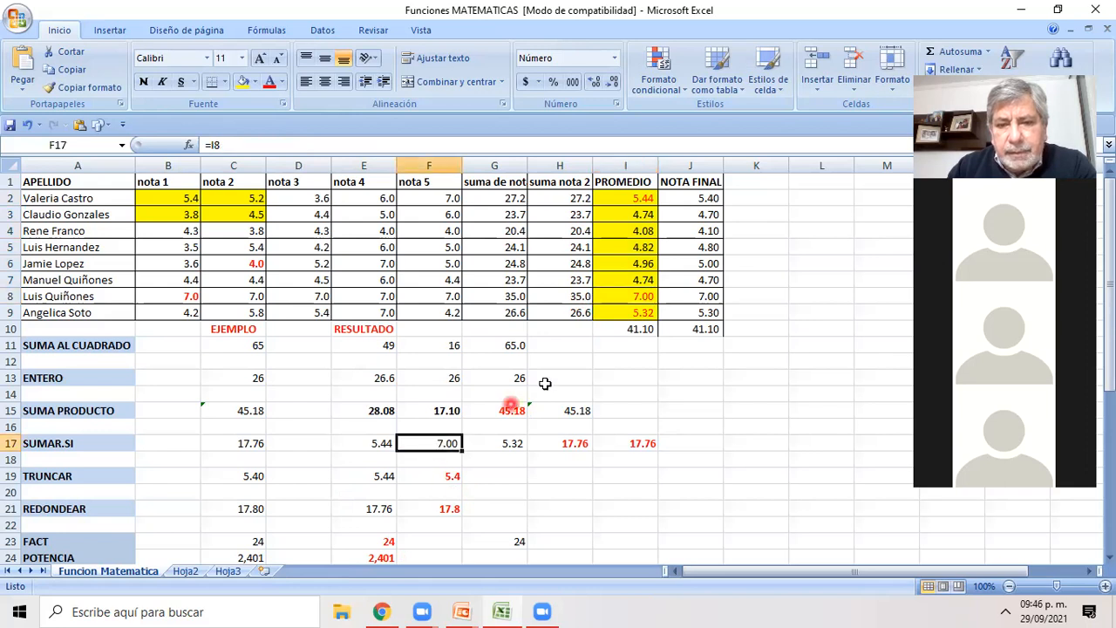
pyautogui.click(608, 313)
pyautogui.click(498, 443)
# Follow the values in E17:G17 to the SUMA formula in H17 and compare it with the SUMAR.SI formula in C17
pyautogui.click(381, 445)
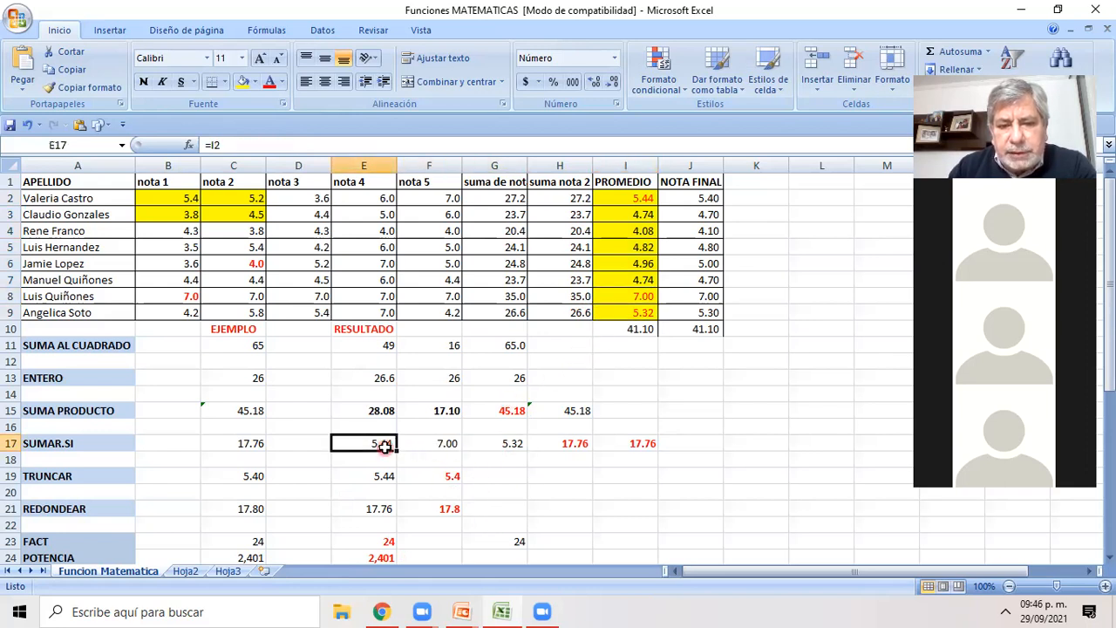
pyautogui.press('Right')
pyautogui.press('Right')
pyautogui.press('Right')
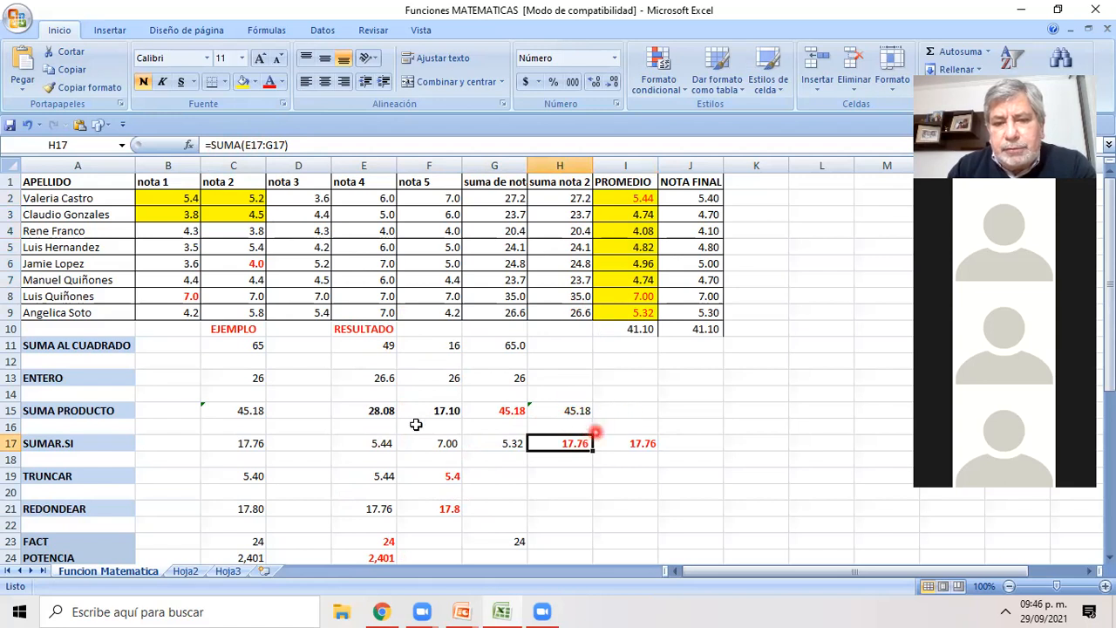
pyautogui.click(235, 441)
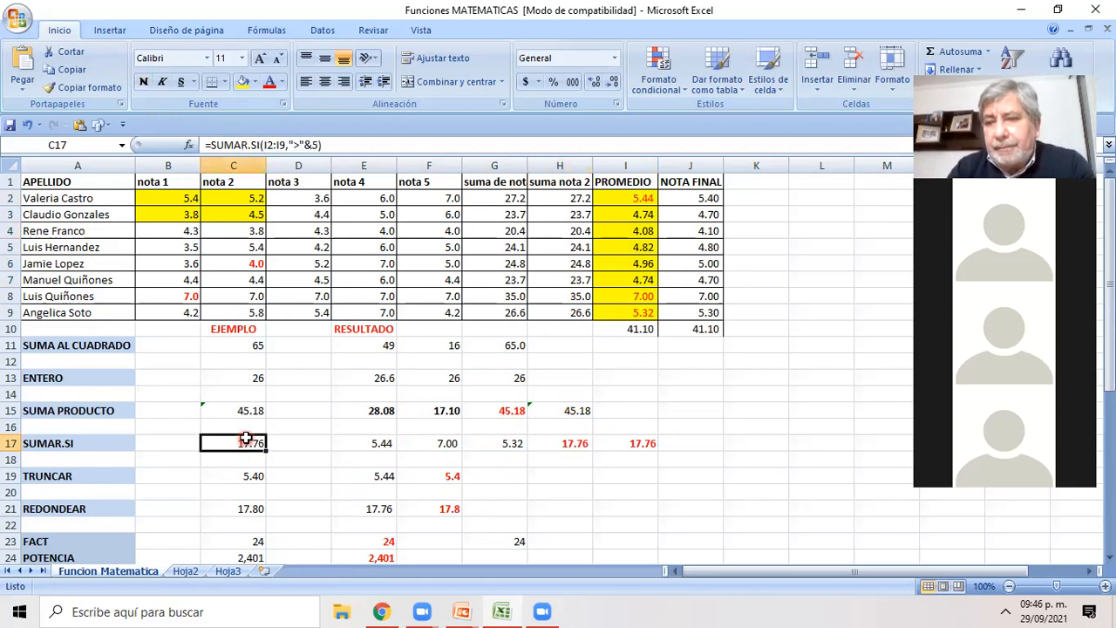
# Compare the SUMAR.SI formula using ">=" in I17 with the one using ">" in C17
pyautogui.press('Right')
pyautogui.press('Right')
pyautogui.press('Right')
pyautogui.press('Right')
pyautogui.press('Right')
pyautogui.press('Right')
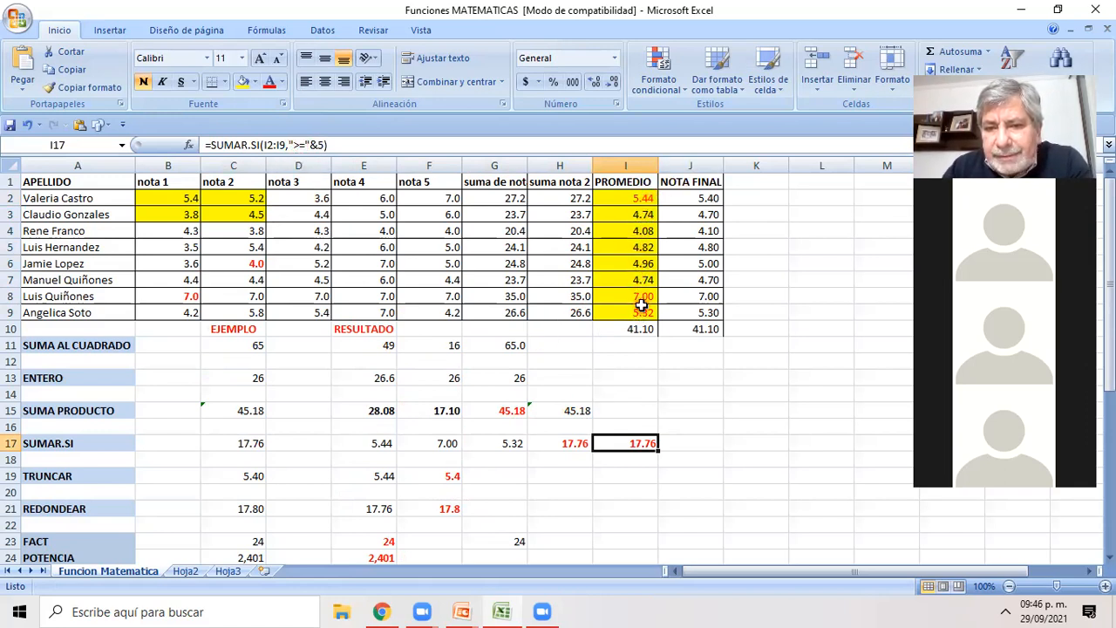
pyautogui.click(253, 445)
pyautogui.click(649, 443)
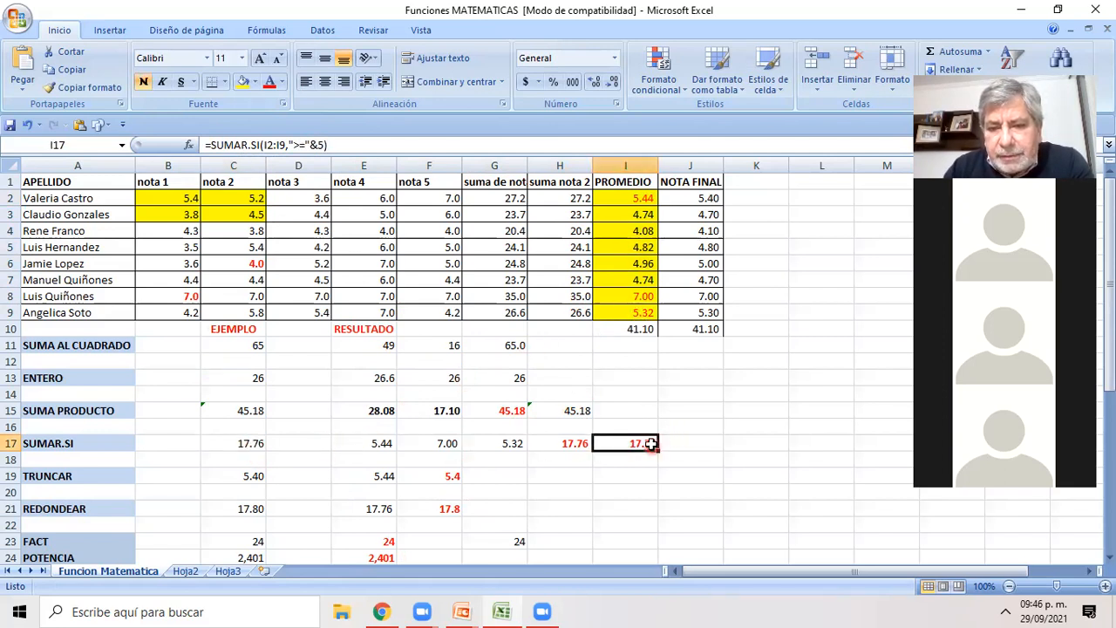
# Set the average in I6 to 5 and check its effect on the ">=" SUMAR.SI formula in I17
pyautogui.click(628, 267)
pyautogui.write('5')
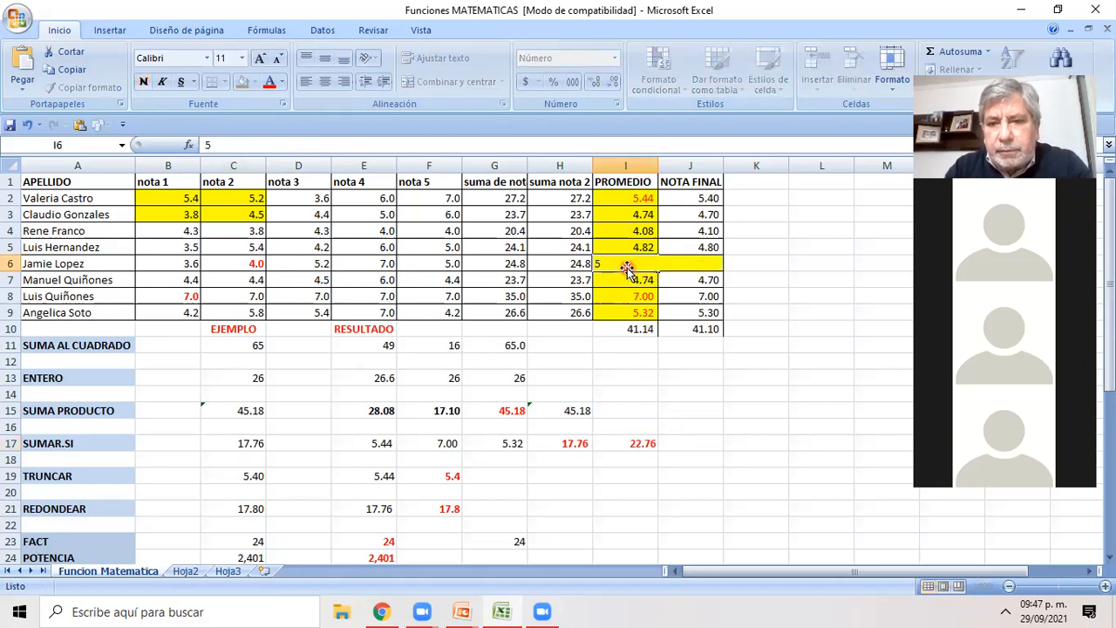
pyautogui.press('Return')
pyautogui.click(642, 443)
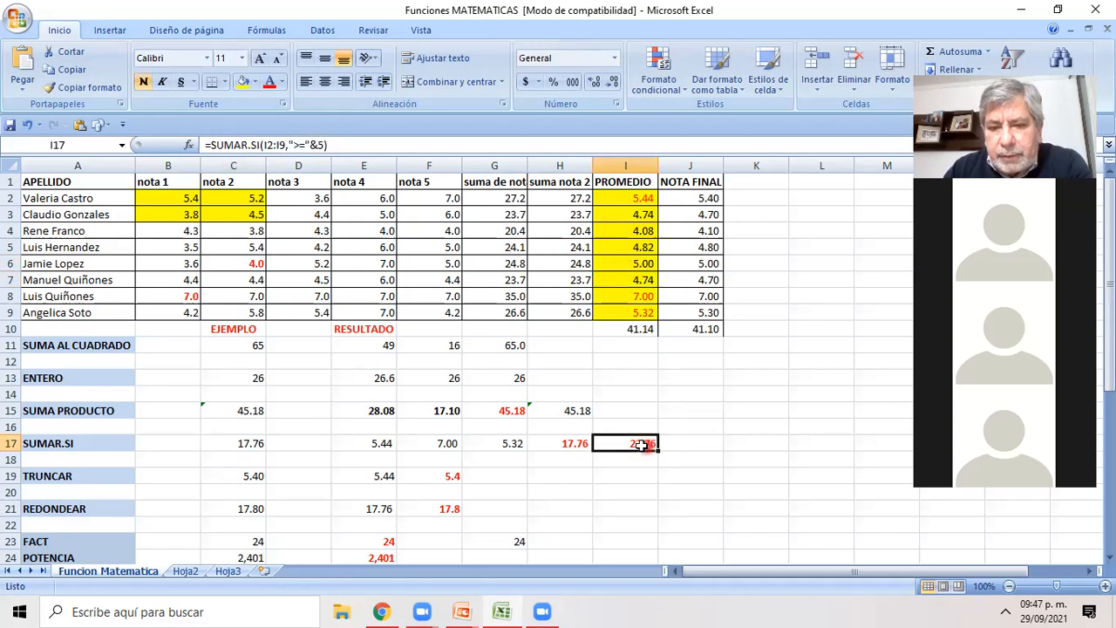
# Compare the SUMAR.SI formulas in C17 and I17, and undo the manual change to the average in I6
pyautogui.click(240, 445)
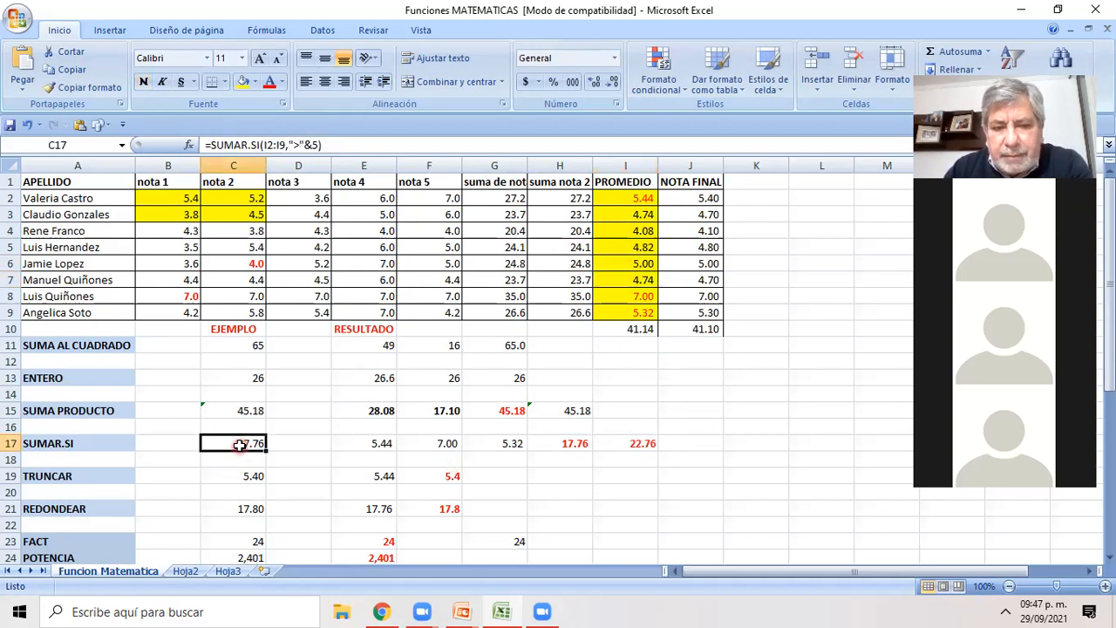
pyautogui.click(654, 444)
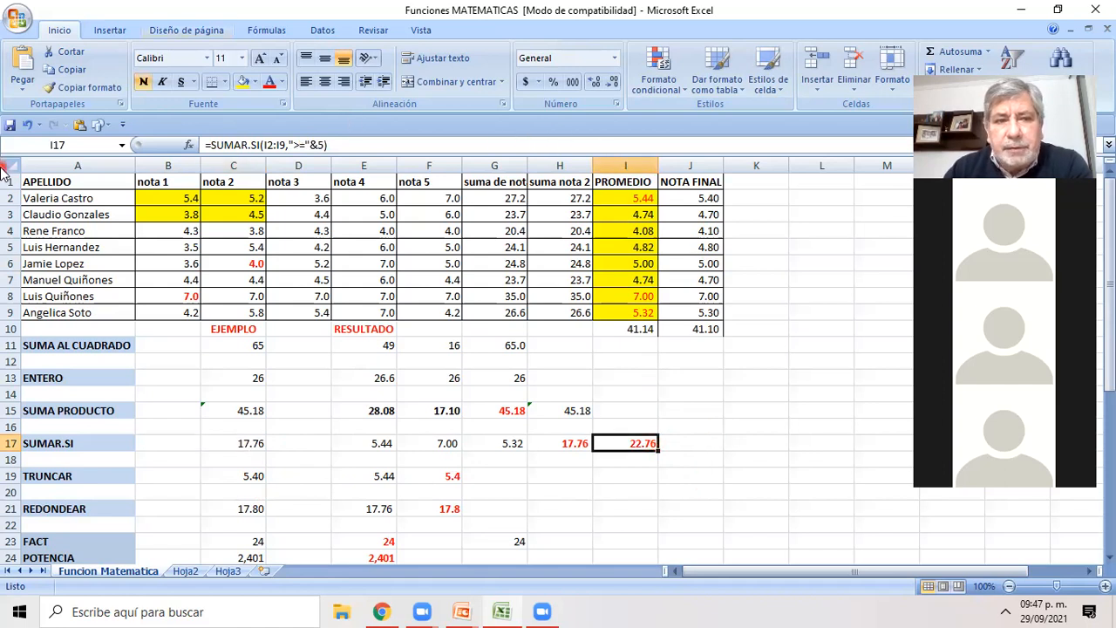
pyautogui.click(28, 125)
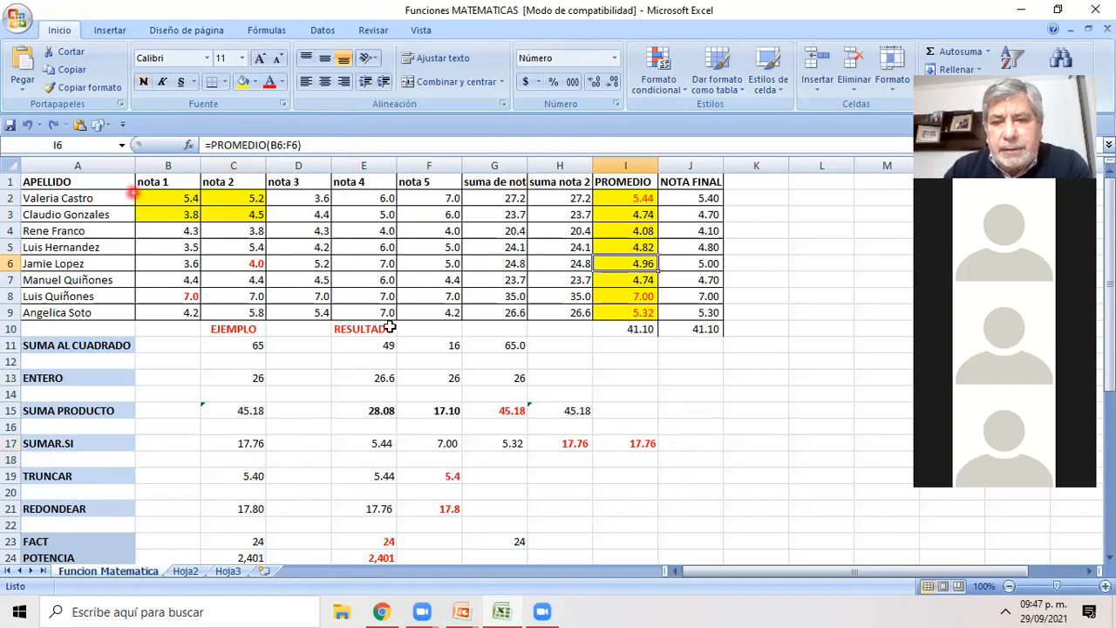
# Review the SUMAR.SI formula in I17 and the SUMA formula in I10 against the averages in I2:I9
pyautogui.click(618, 445)
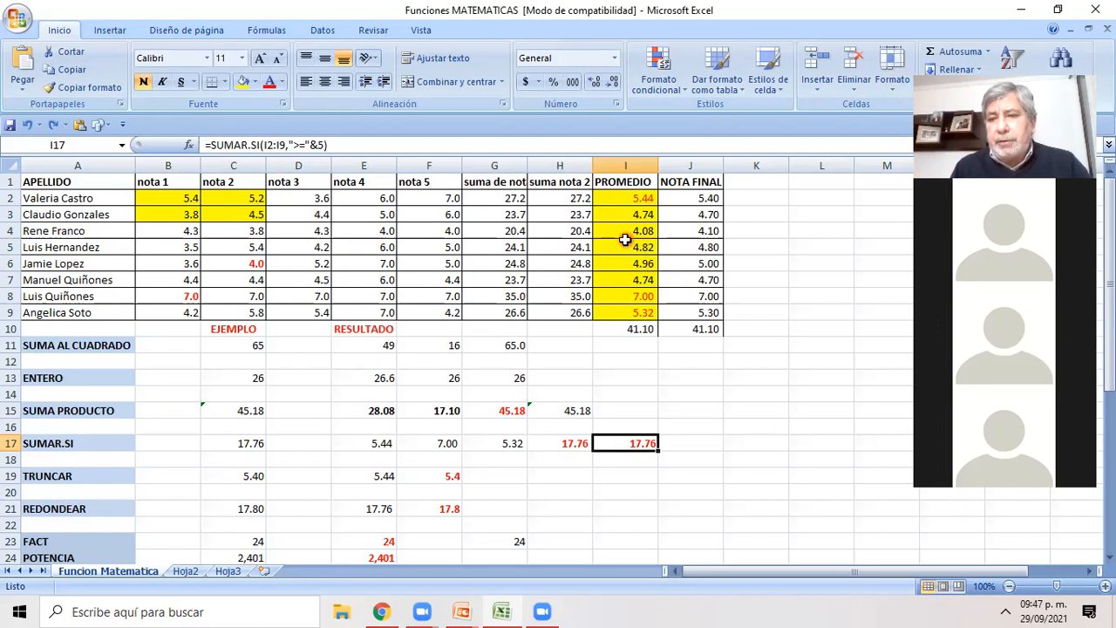
pyautogui.click(618, 330)
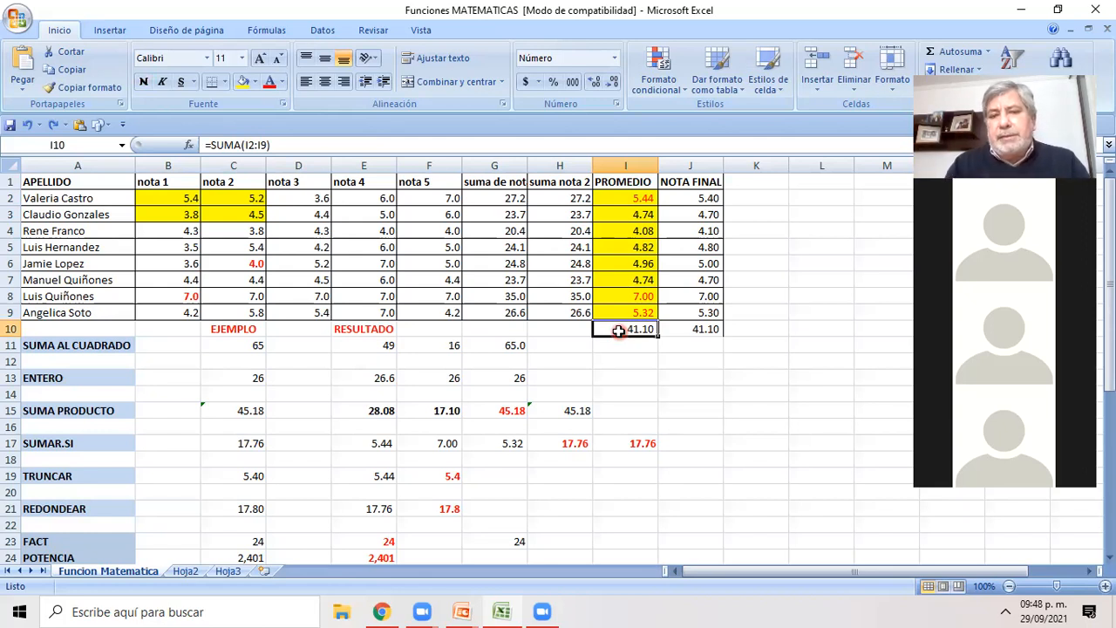
pyautogui.moveTo(625, 194); pyautogui.dragTo(625, 308)
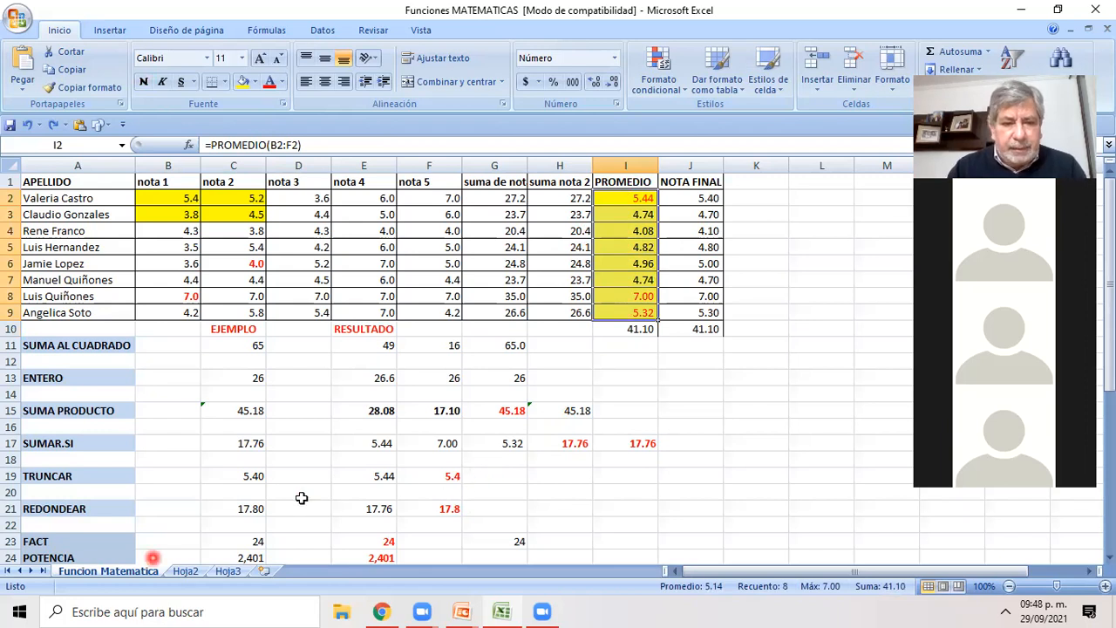
# Trace the TRUNCAR formula in C19 to its source cell E17 and fill E17 with yellow
pyautogui.click(237, 476)
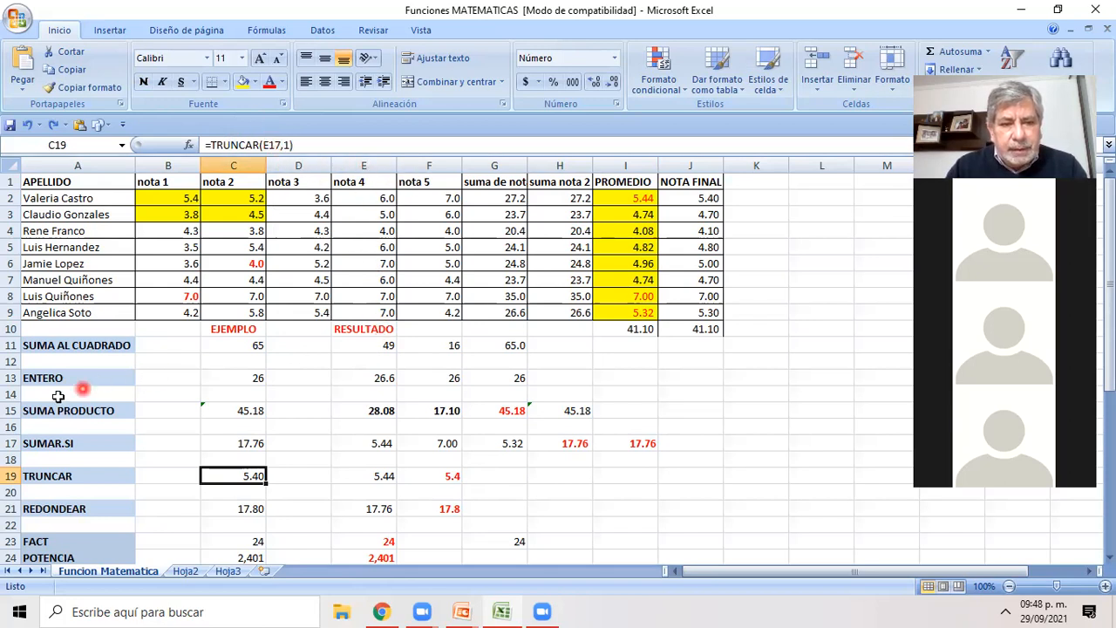
pyautogui.click(368, 440)
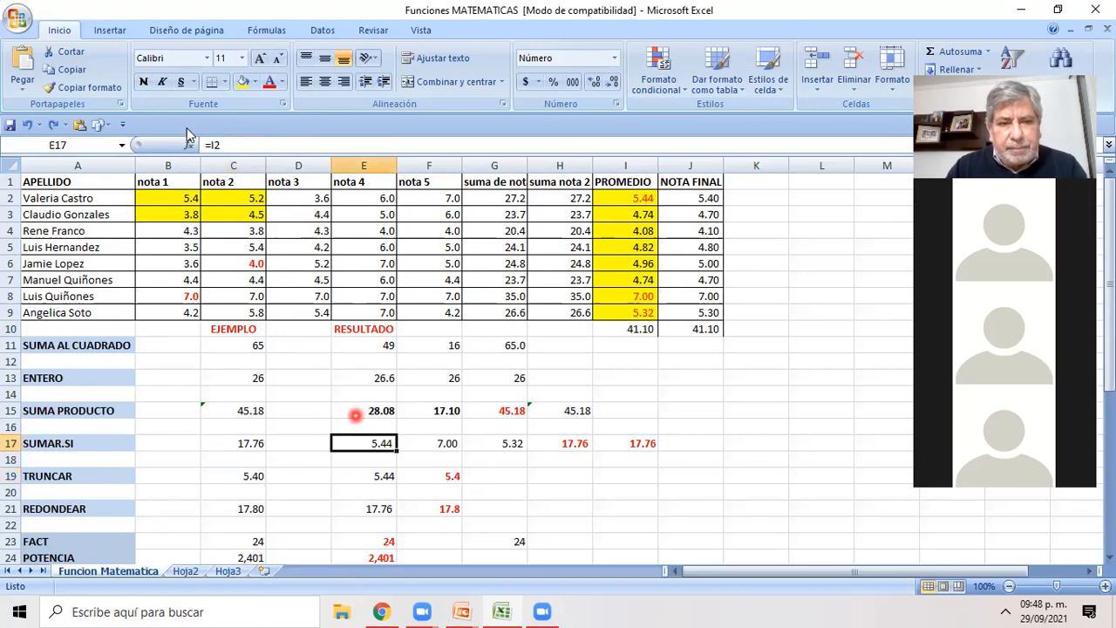
pyautogui.click(242, 87)
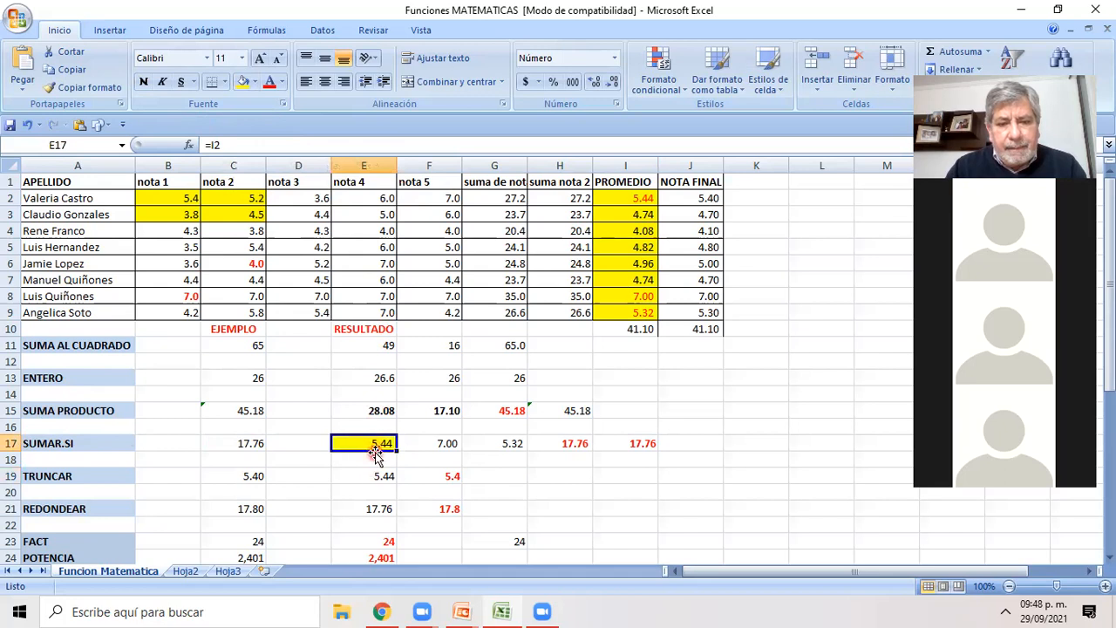
# Compare the TRUNCAR formula in C19 with the reference in E19 and the value in F19
pyautogui.click(242, 475)
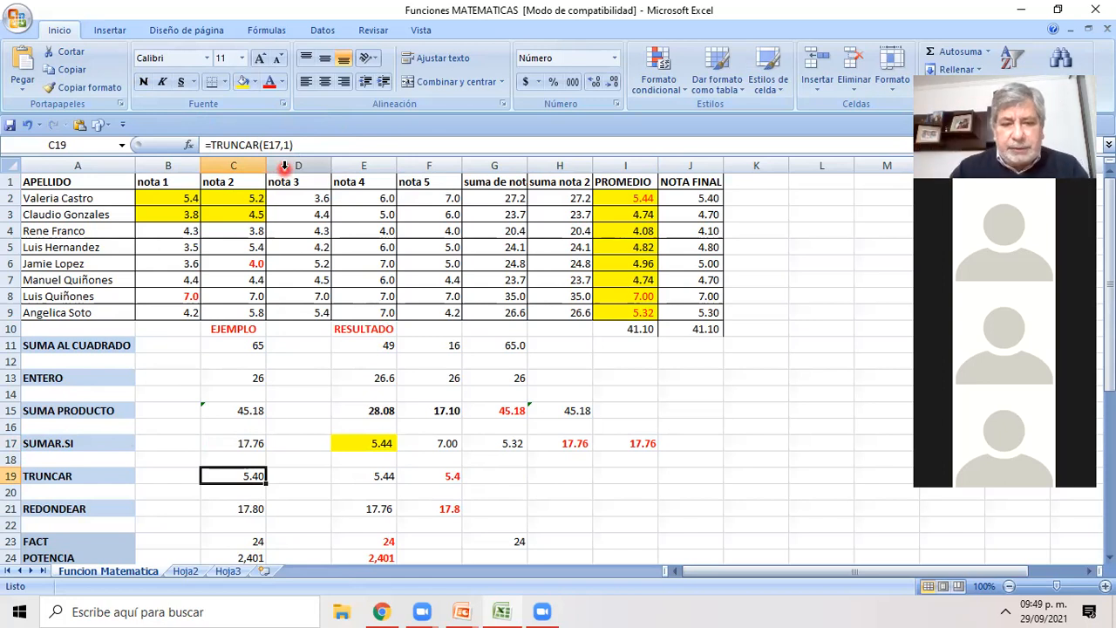
pyautogui.click(376, 476)
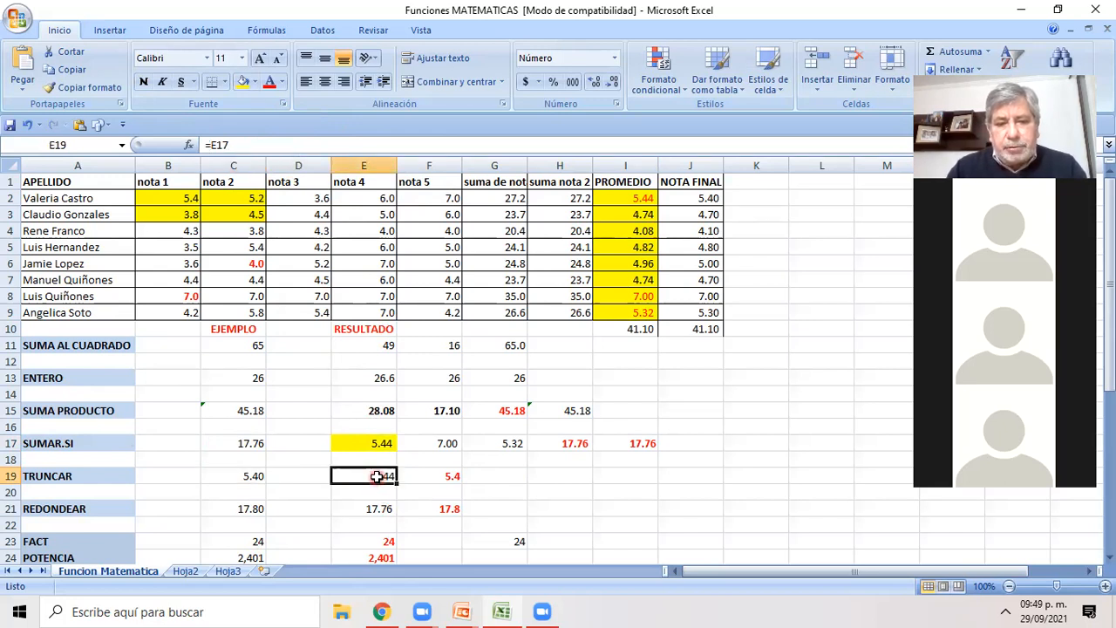
pyautogui.click(442, 475)
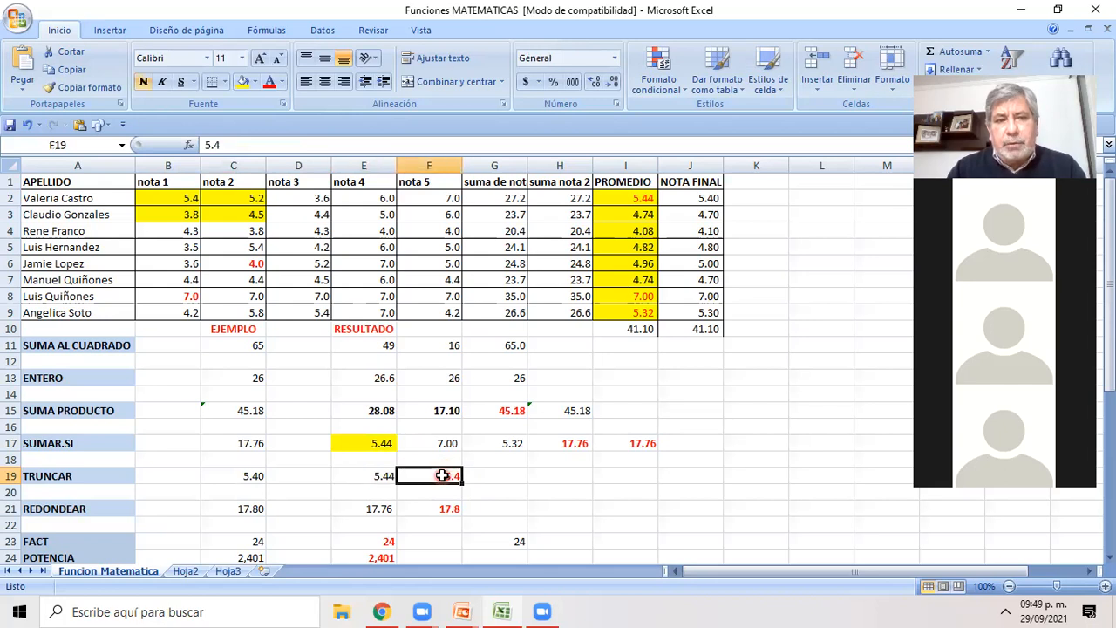
# Enter the formula =TRUNCAR(E17,1) in G19
pyautogui.click(514, 478)
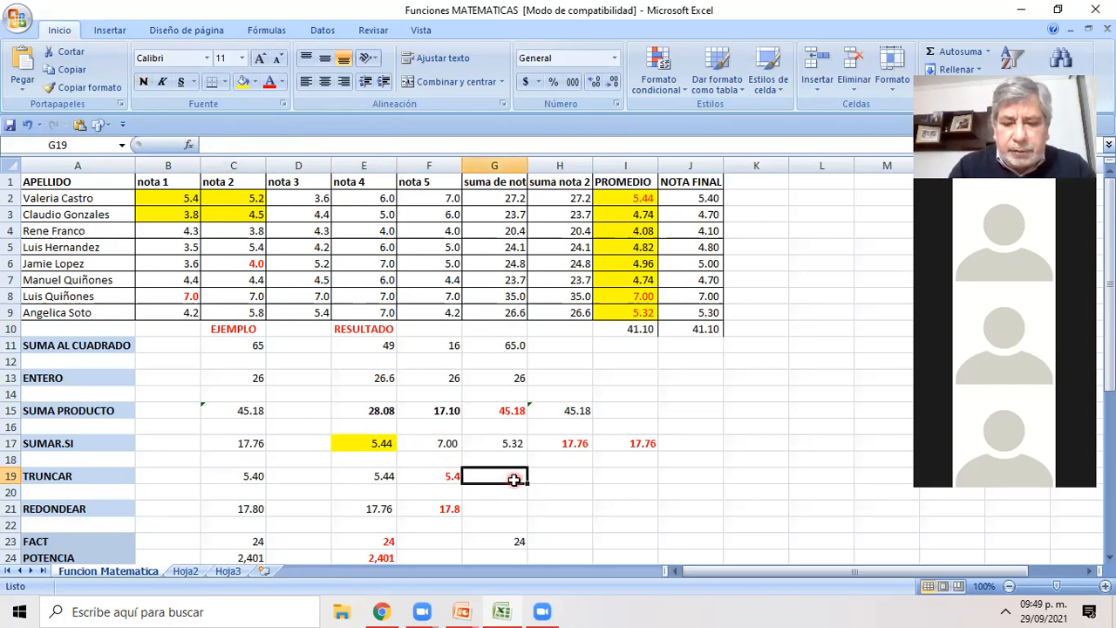
pyautogui.write('=TRUN')
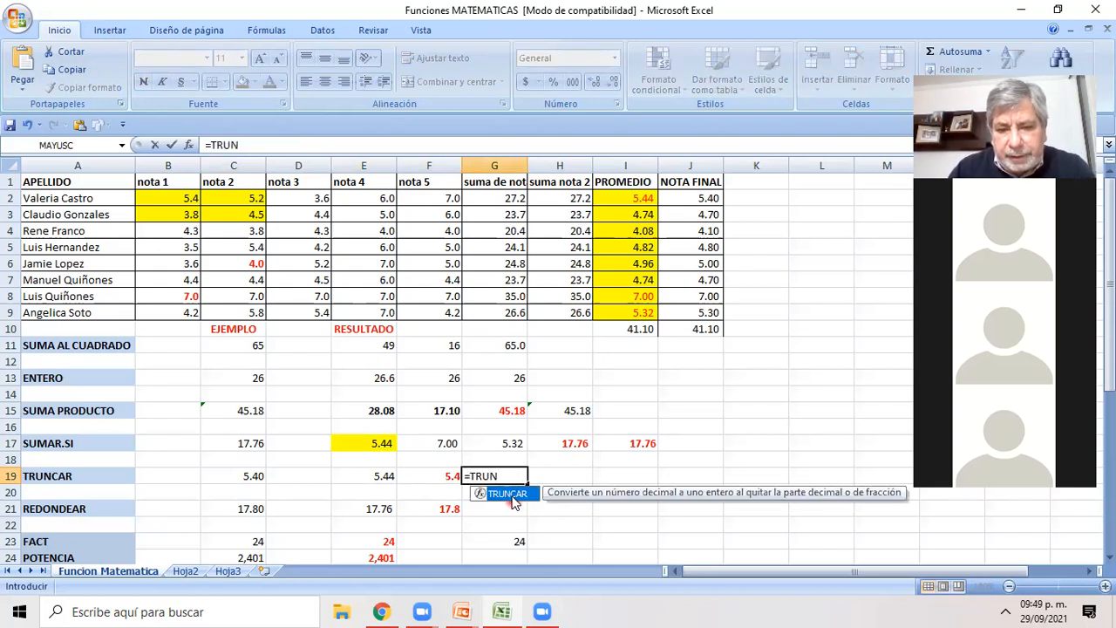
pyautogui.doubleClick(507, 493)
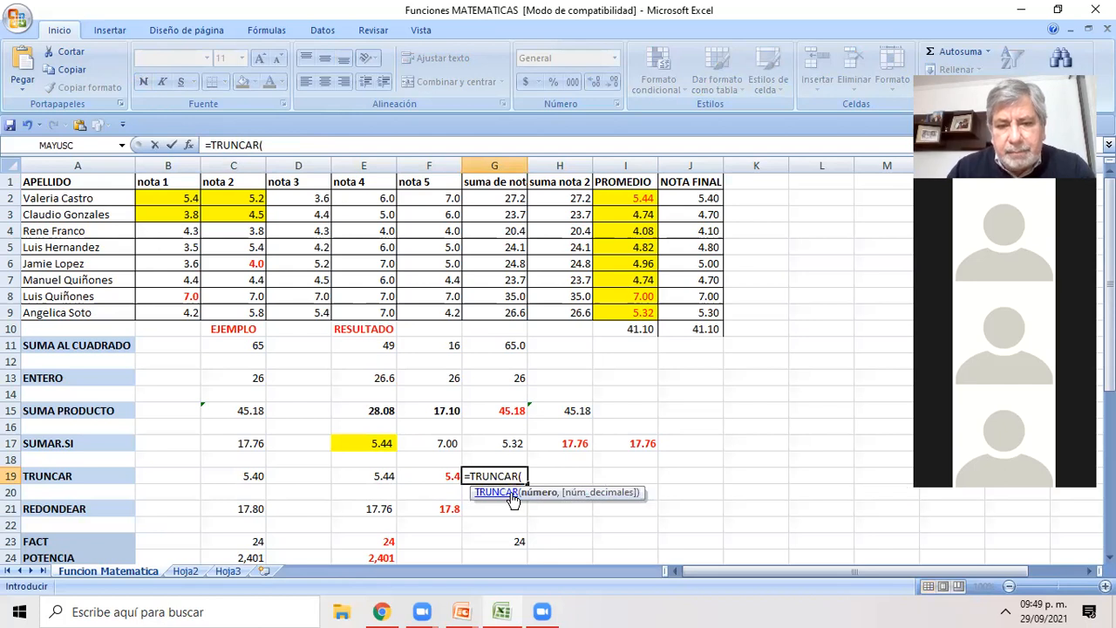
pyautogui.click(369, 446)
pyautogui.write(',')
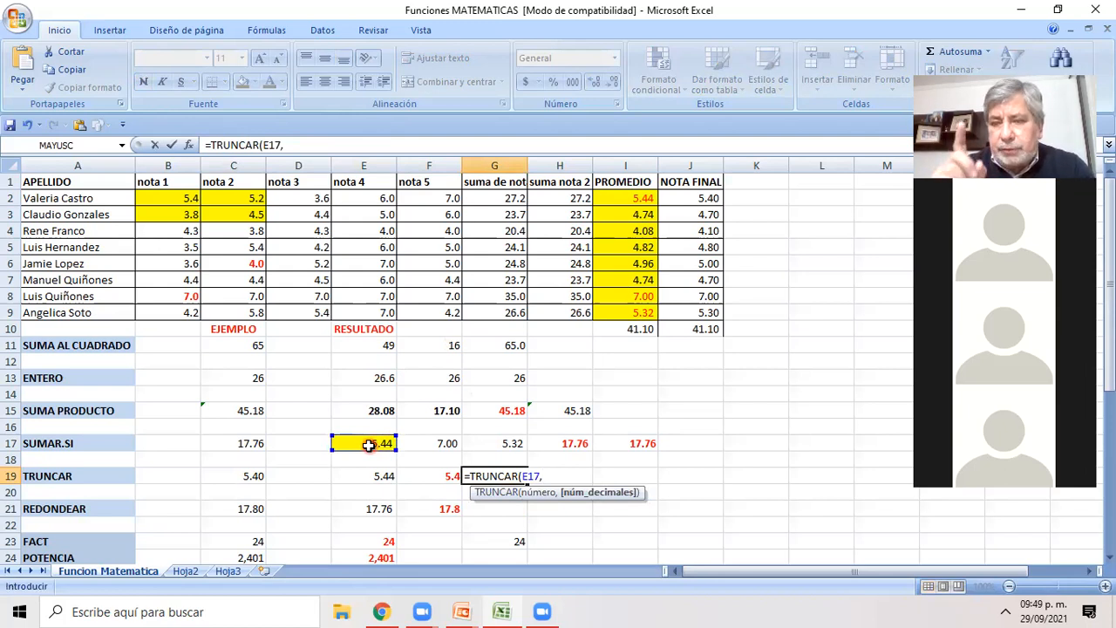
pyautogui.write('1')
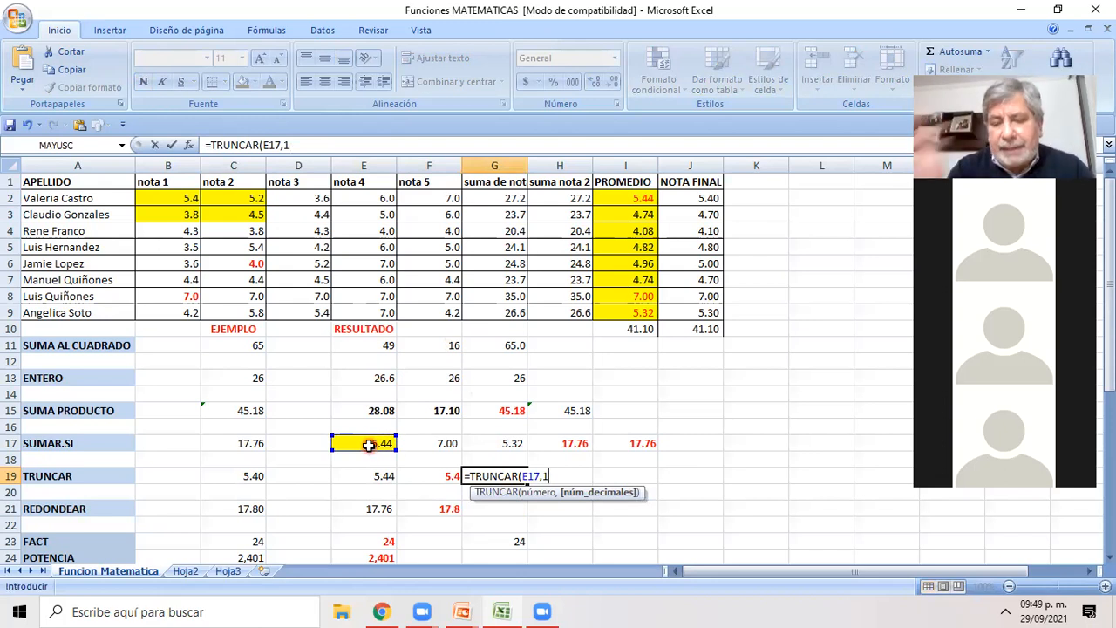
pyautogui.write(')')
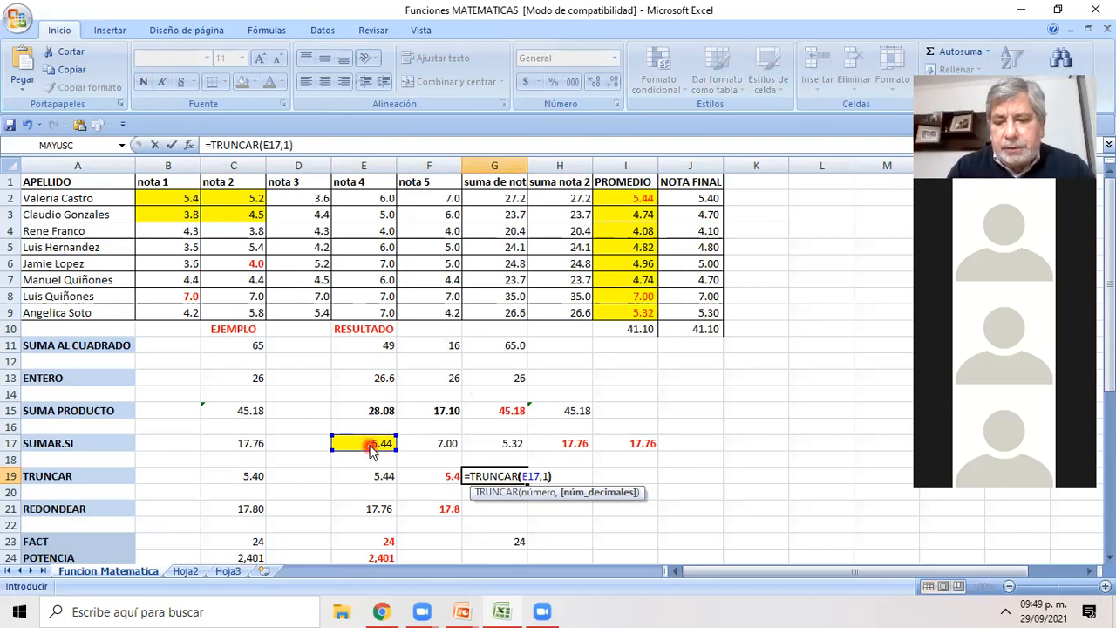
pyautogui.press('Return')
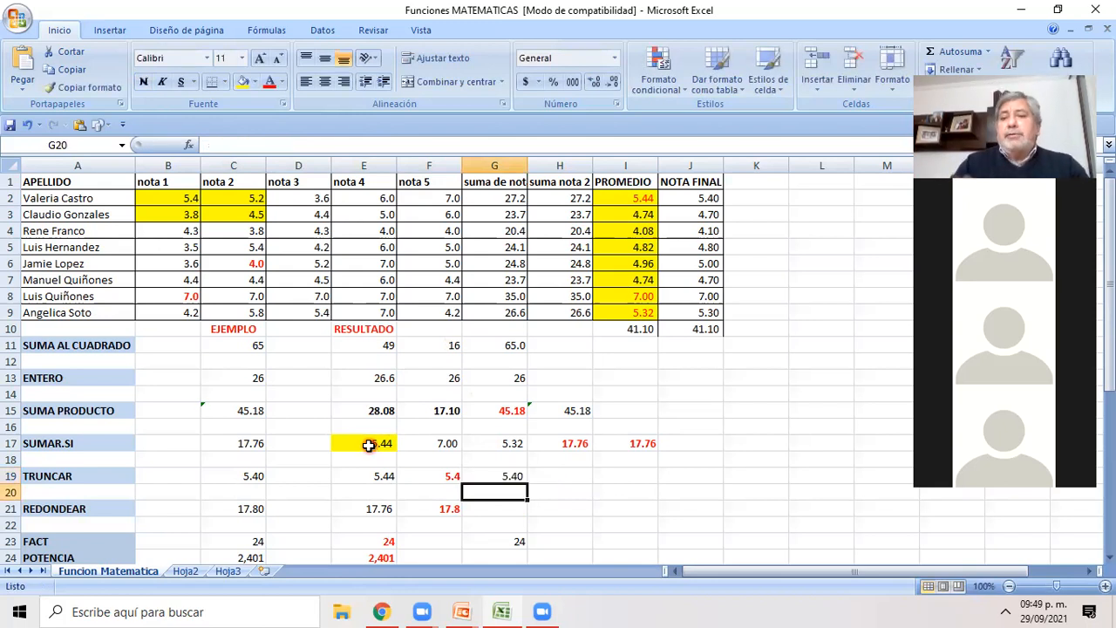
# Trace the REDONDEAR formula in C21 to its source cell H17 and fill H17 with yellow
pyautogui.scroll(-2, 369, 445)
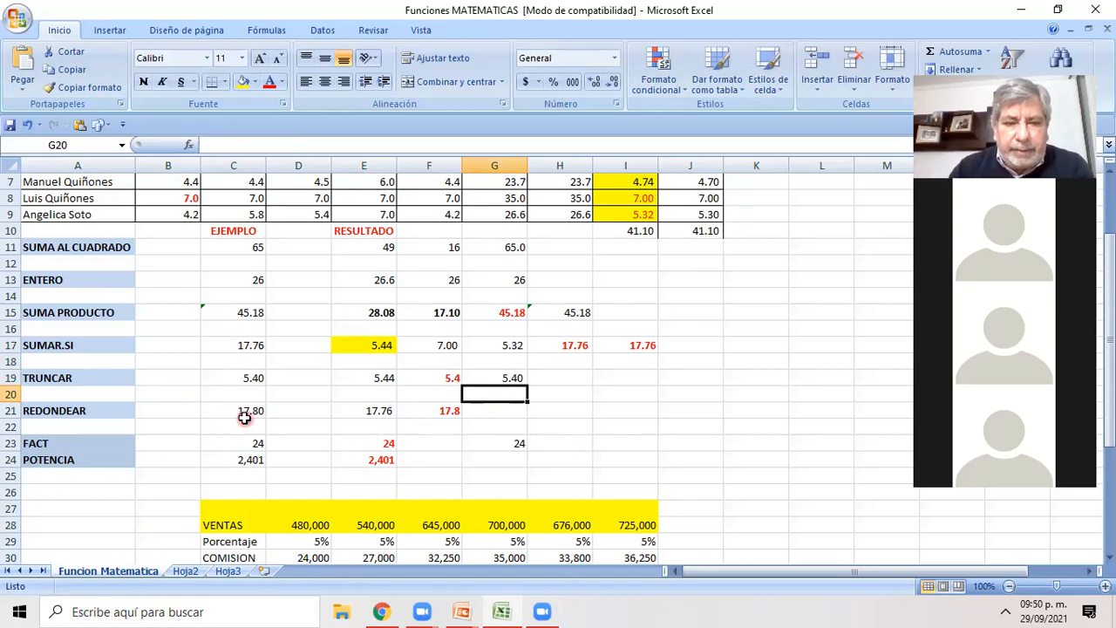
pyautogui.click(86, 409)
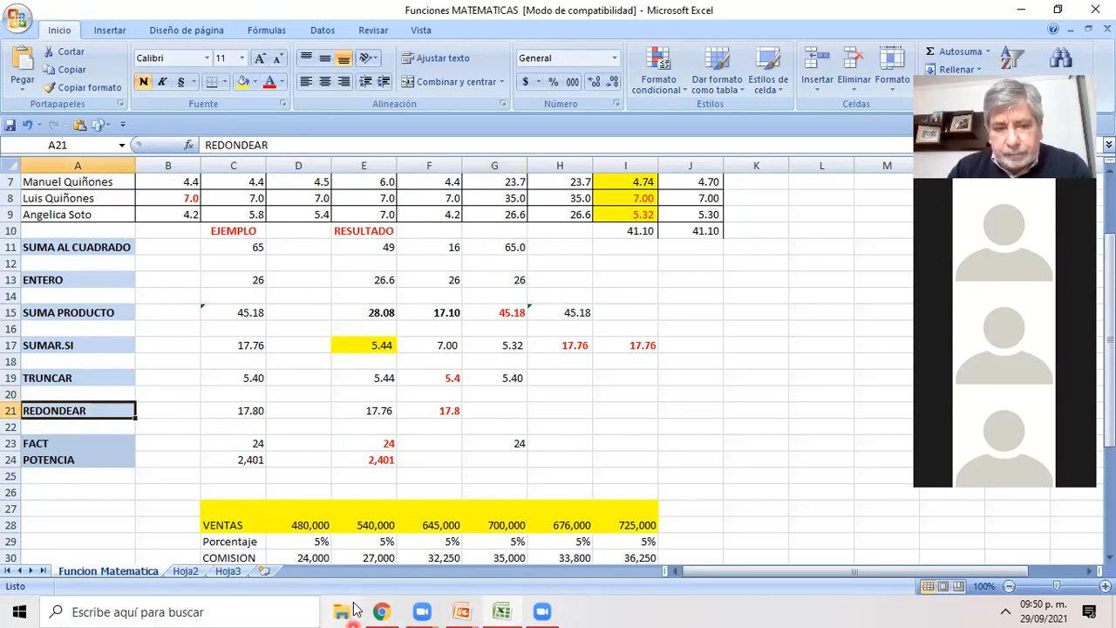
pyautogui.click(250, 408)
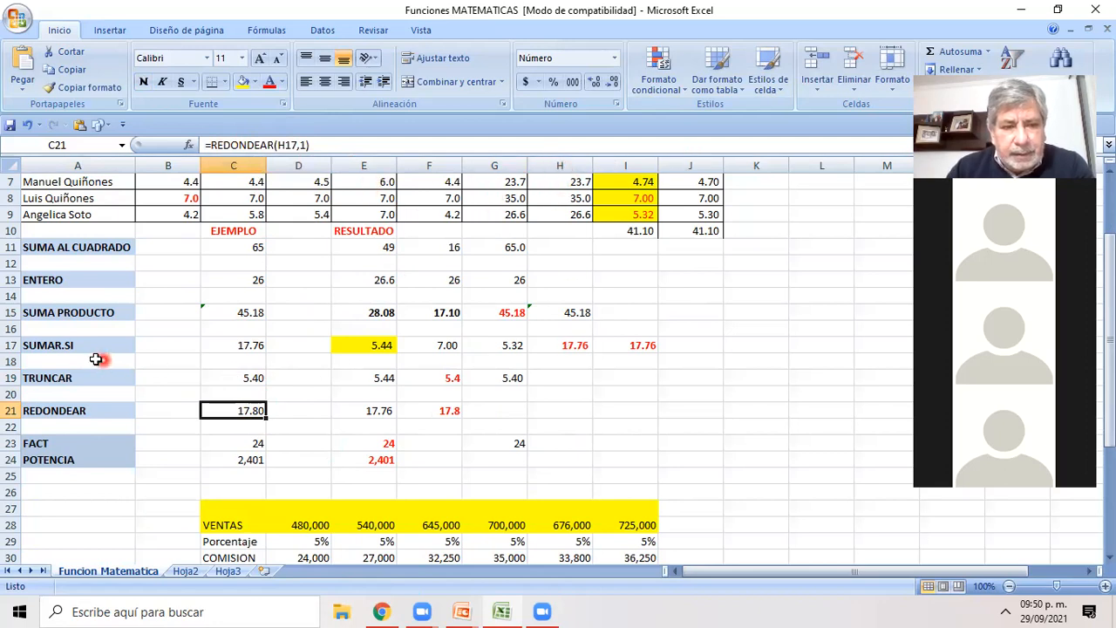
pyautogui.click(558, 346)
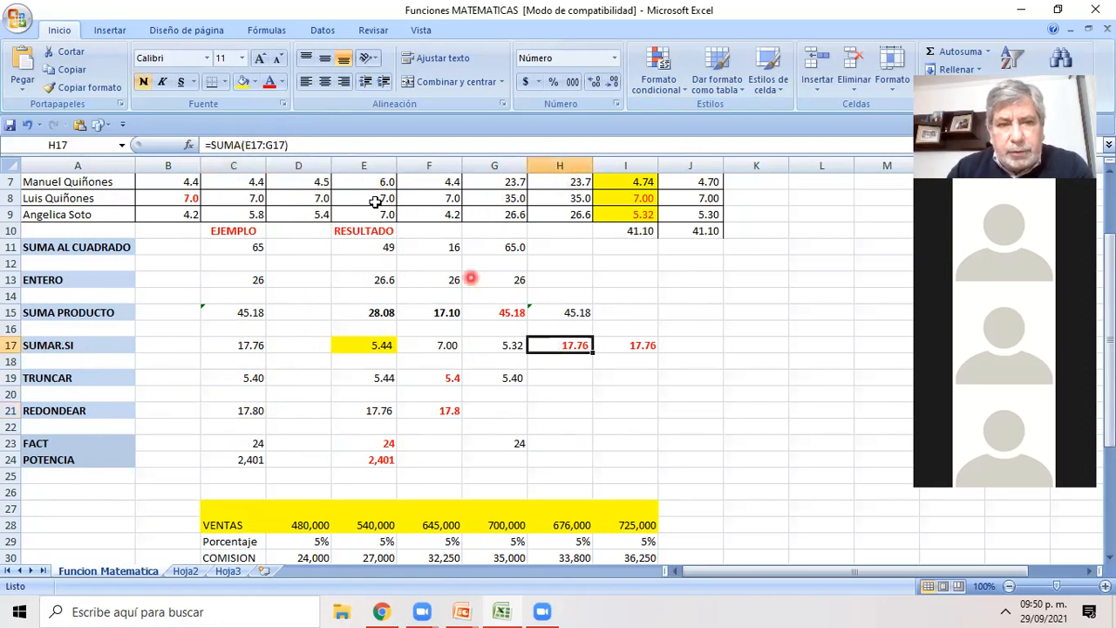
pyautogui.click(243, 81)
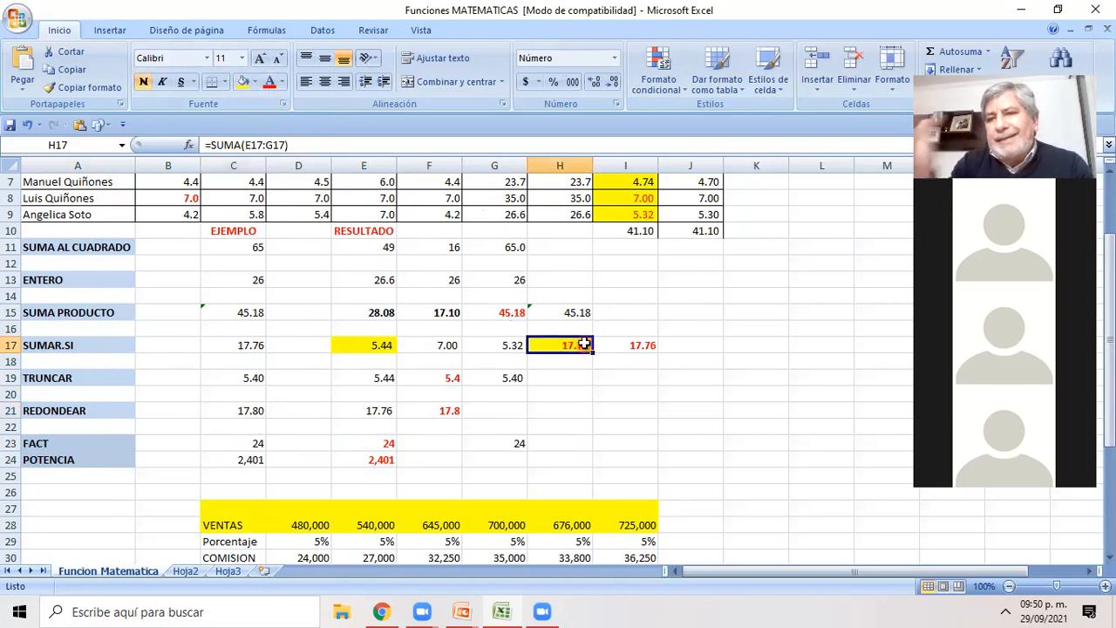
# Review the REDONDEAR formula in C21 with its reference in E21, and enter 18 in G21 as a rounding example
pyautogui.click(247, 412)
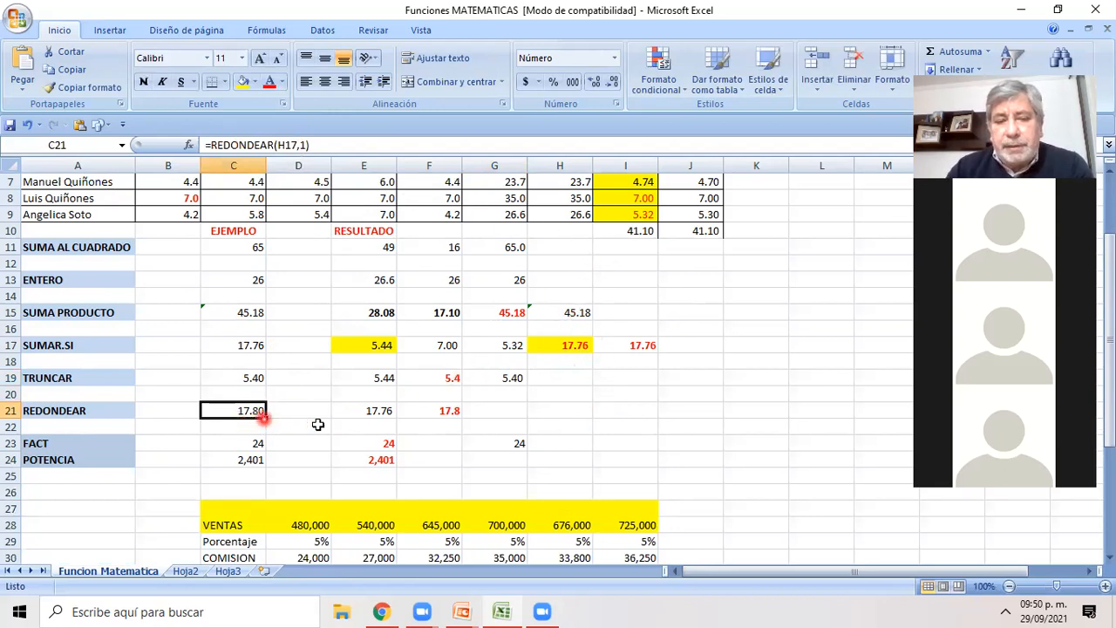
pyautogui.click(375, 412)
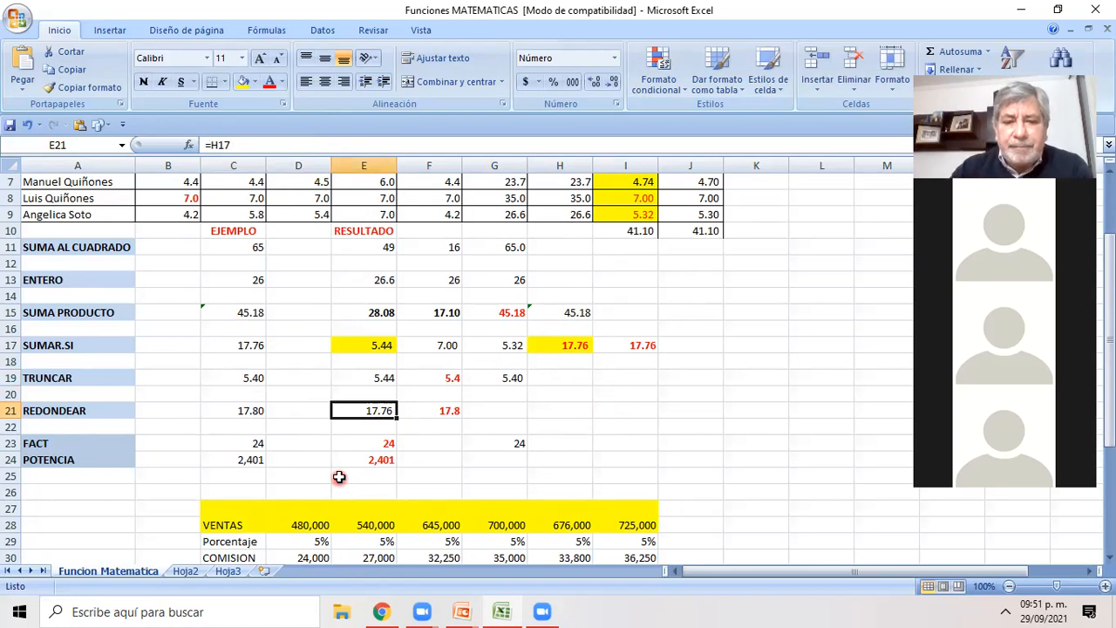
pyautogui.click(502, 410)
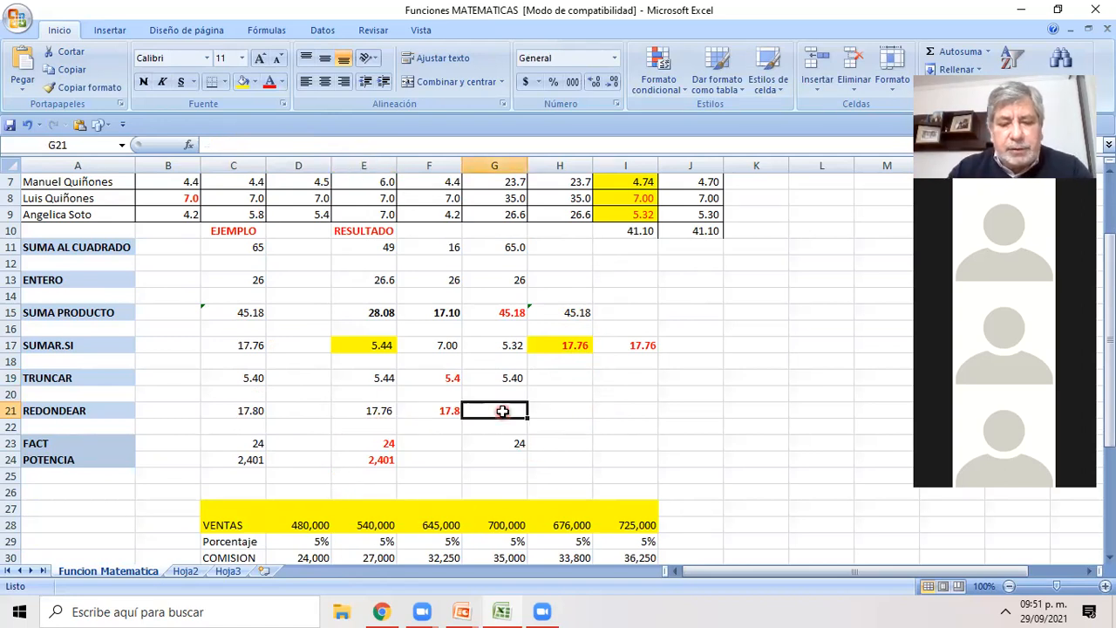
pyautogui.write('18')
pyautogui.press('Tab')
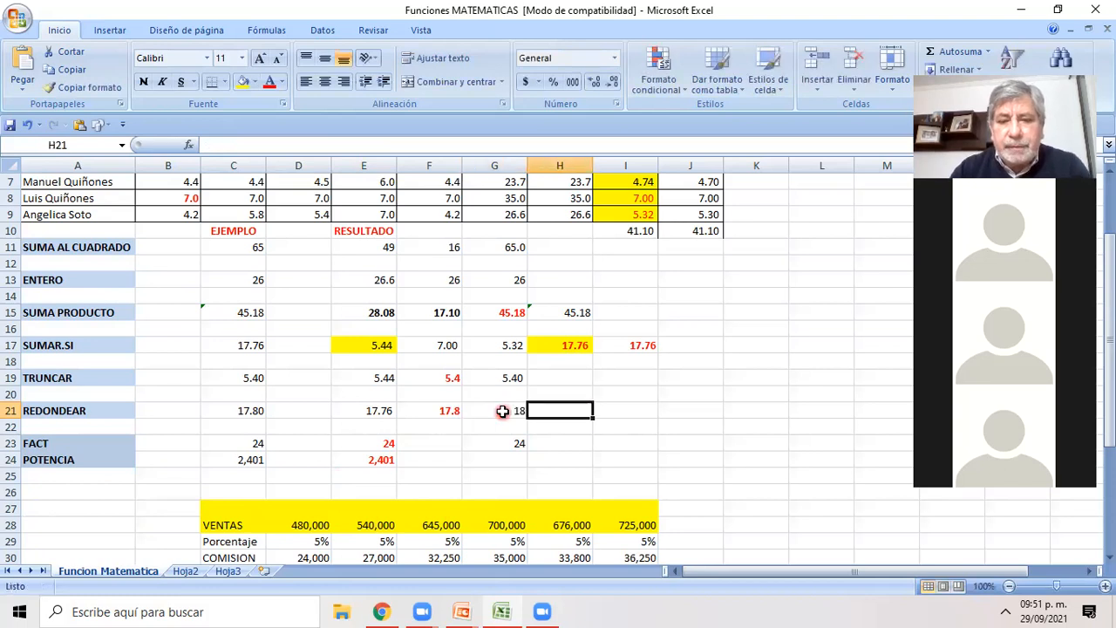
pyautogui.click(515, 411)
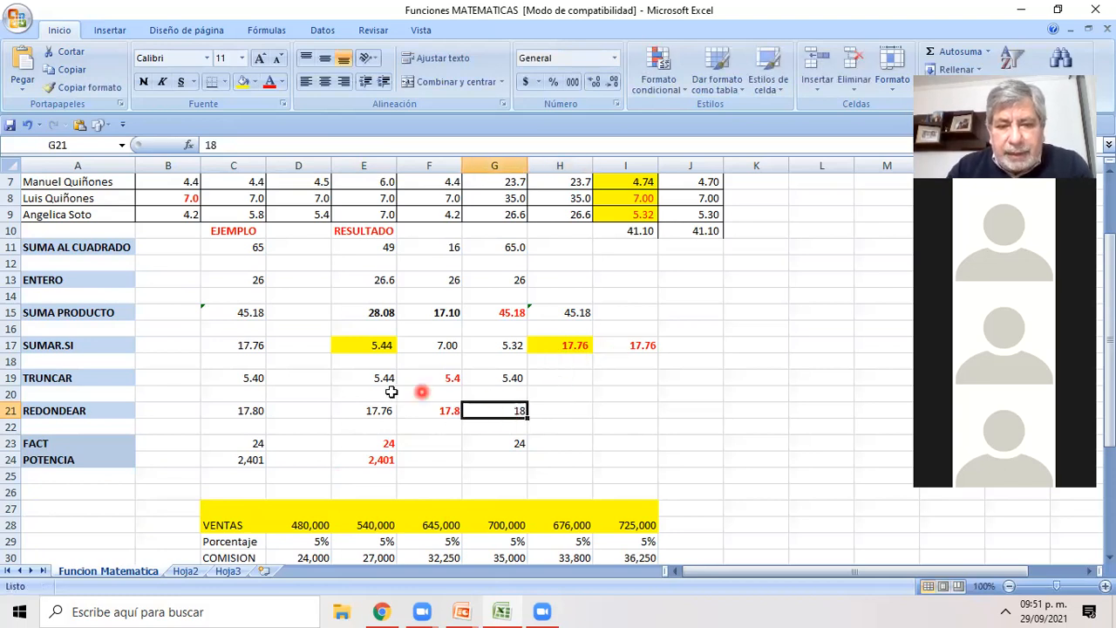
pyautogui.click(369, 410)
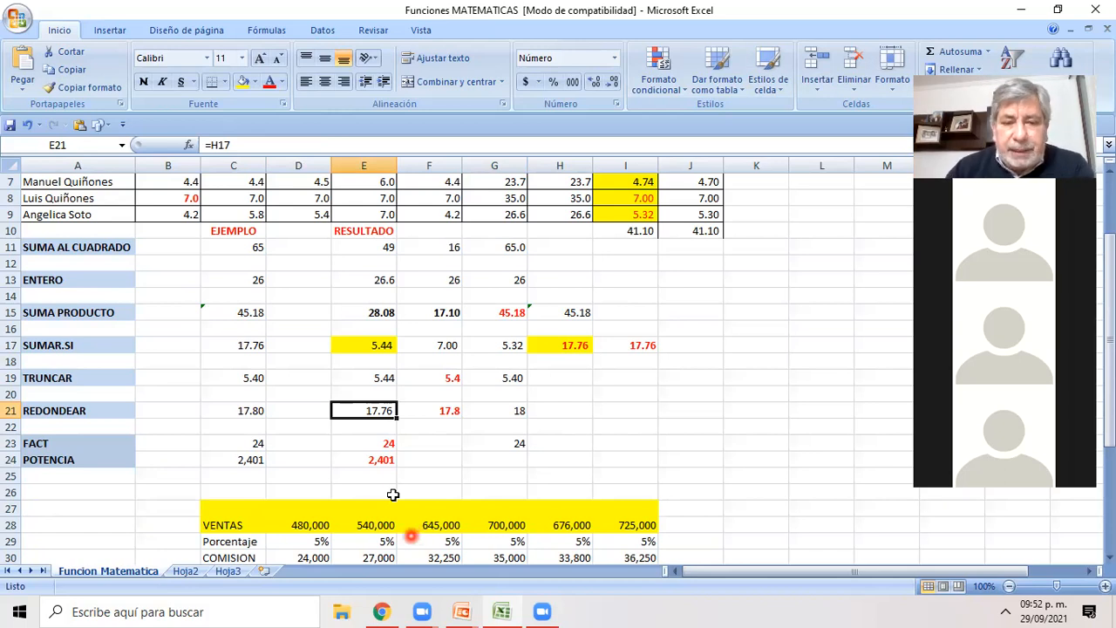
# Trace the FACT formula in C23 to its source cell C6 and fill C6 with yellow
pyautogui.click(225, 442)
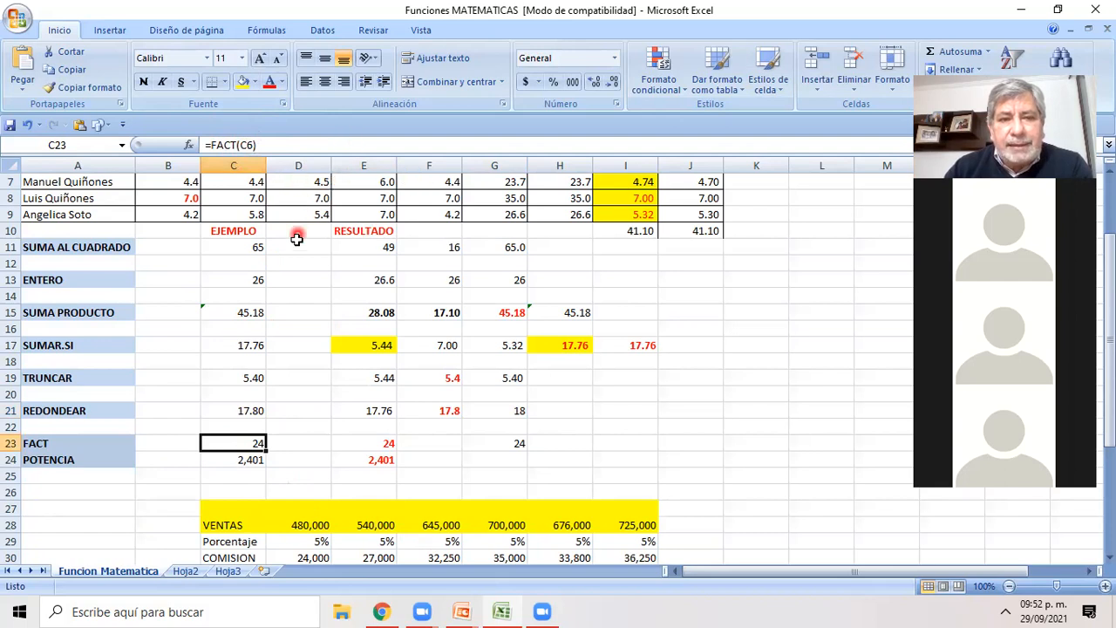
pyautogui.scroll(2, 321, 215)
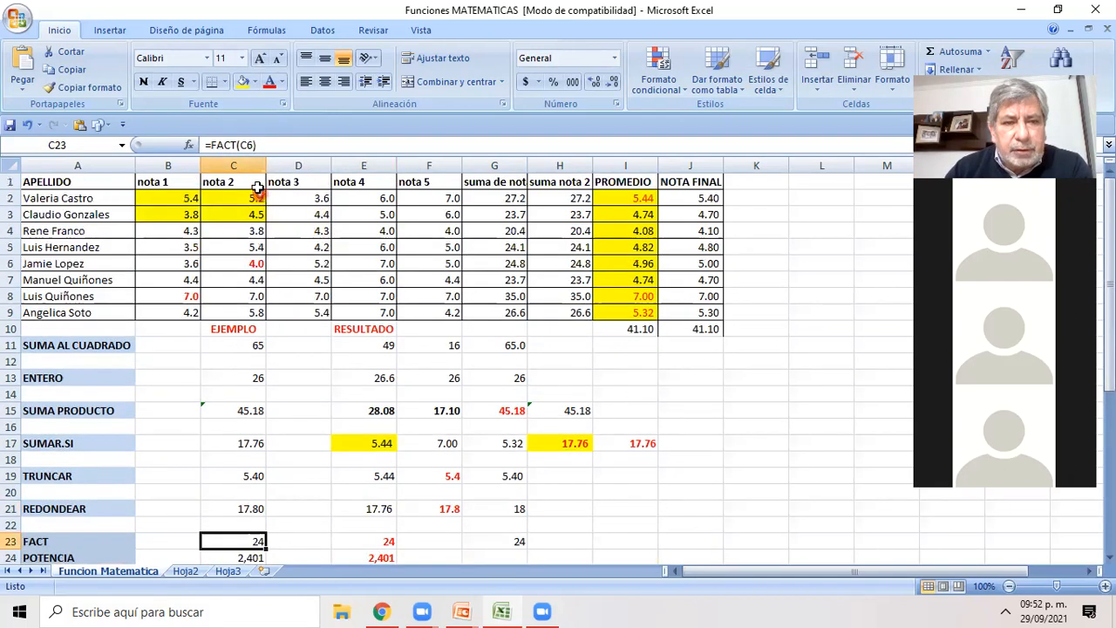
pyautogui.click(233, 263)
pyautogui.click(243, 81)
# Compare the FACT formula in C23 with the step-by-step multiplication formula in E23
pyautogui.scroll(-1, 285, 370)
pyautogui.scroll(-2, 285, 370)
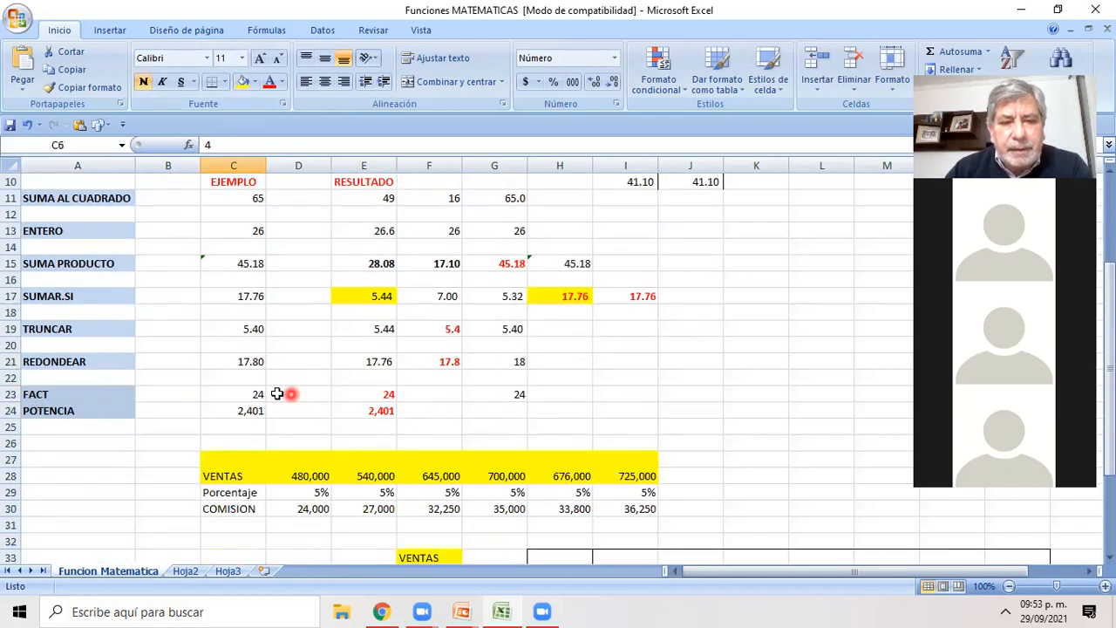
pyautogui.click(255, 393)
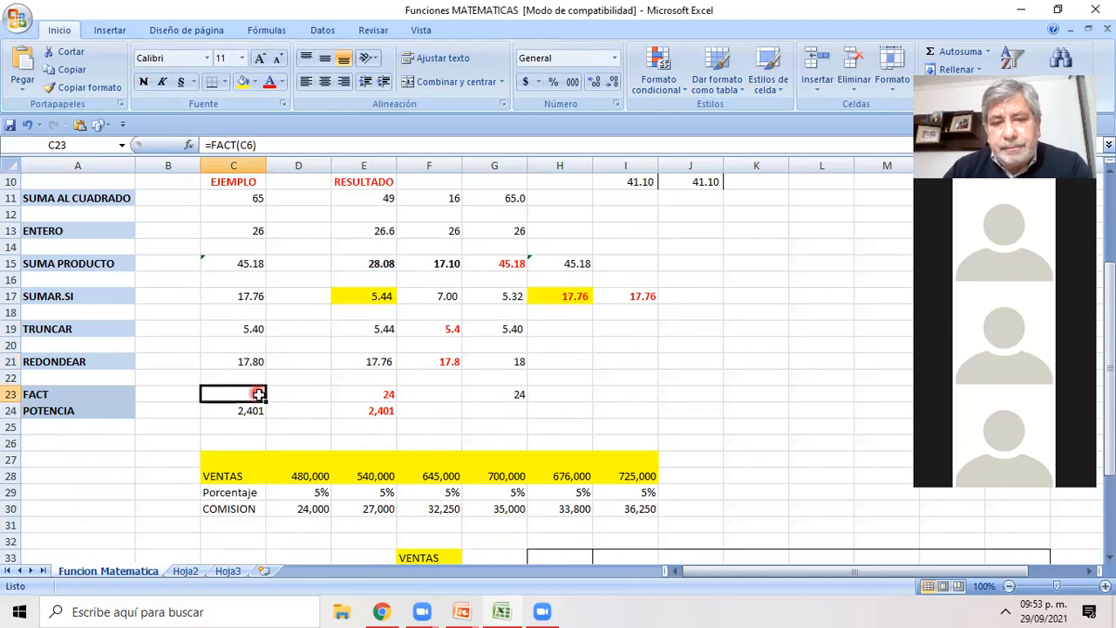
pyautogui.click(380, 396)
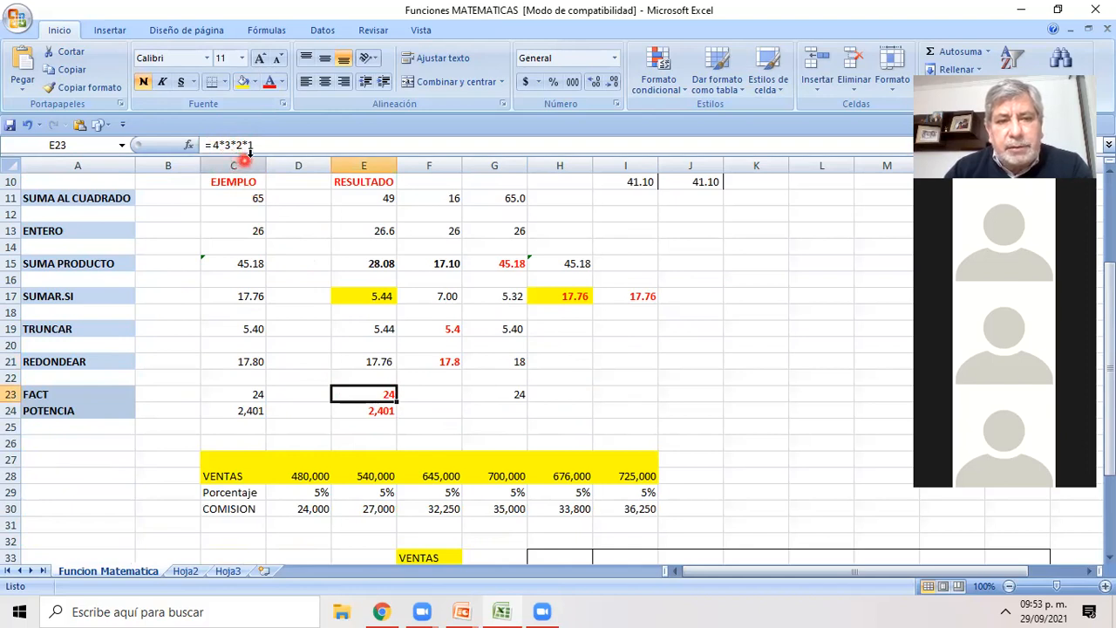
# Clear the FACT example in G23 and re-enter it as =FACT(C6)
pyautogui.click(495, 394)
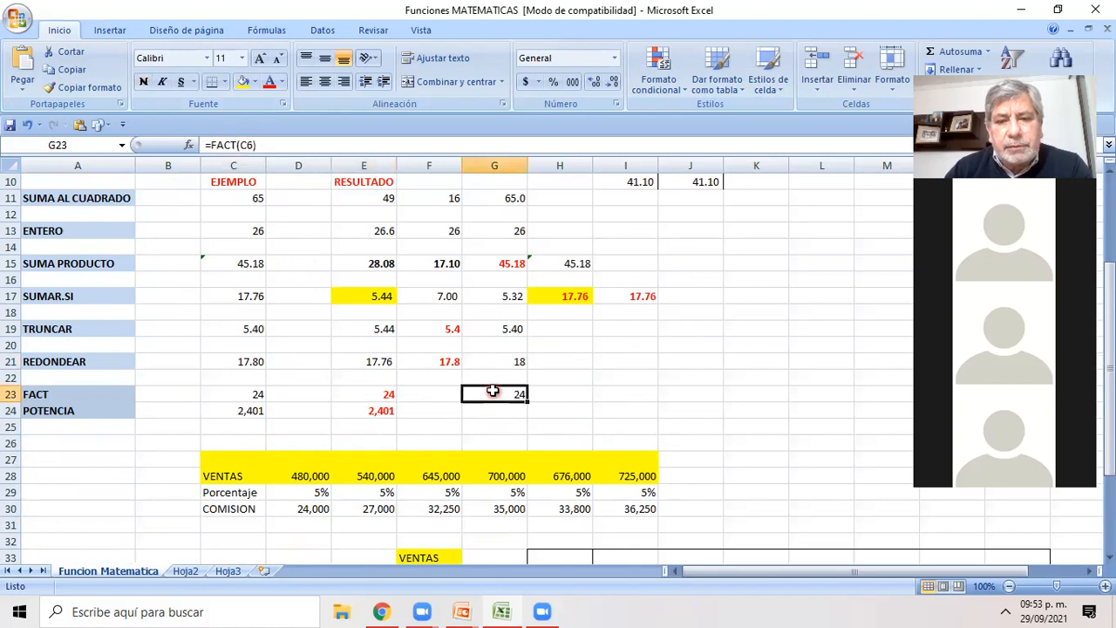
pyautogui.press('Delete')
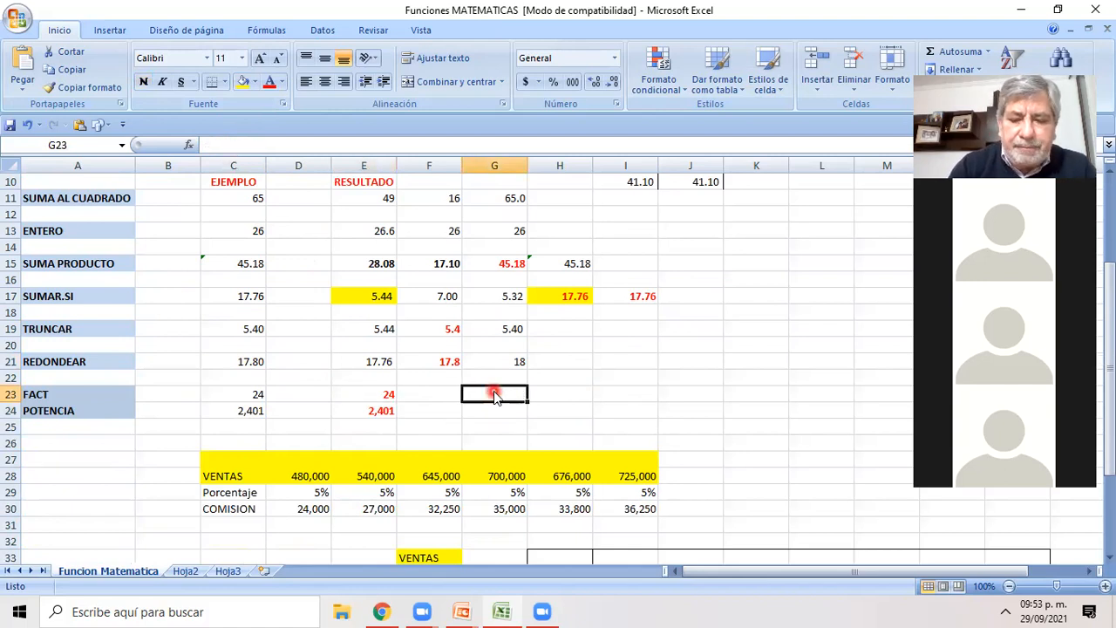
pyautogui.write('=FAC')
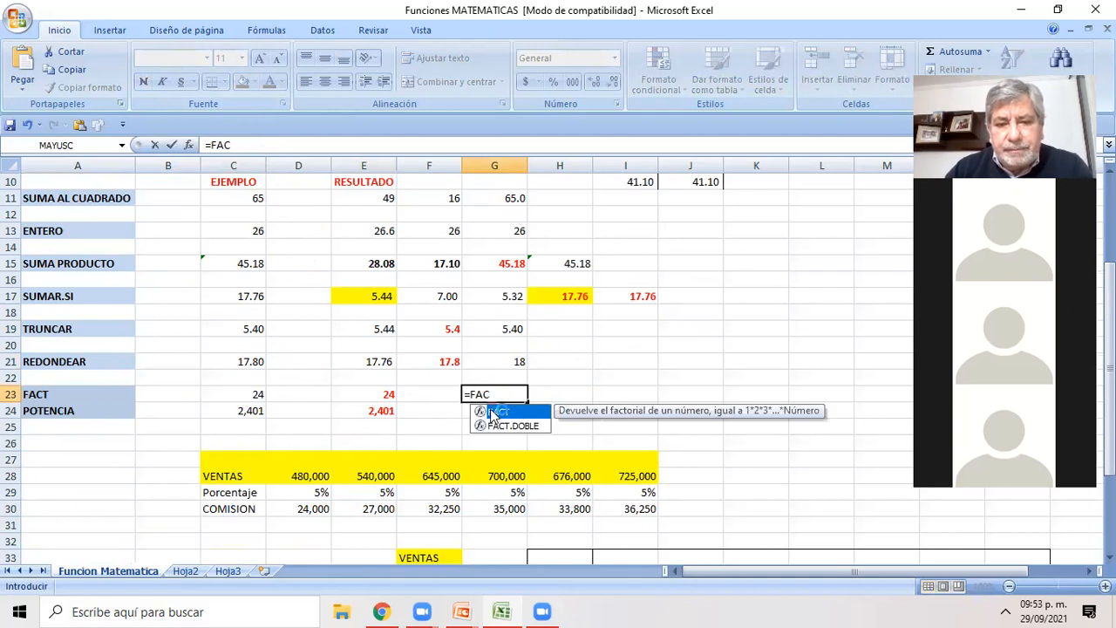
pyautogui.doubleClick(496, 412)
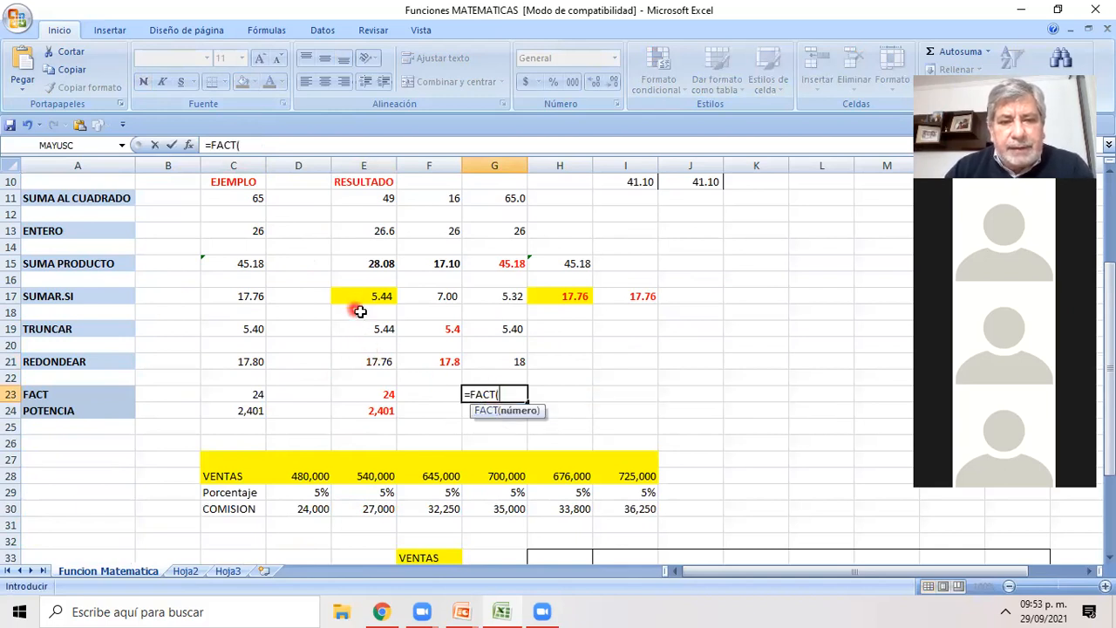
pyautogui.scroll(2, 366, 305)
pyautogui.click(235, 217)
pyautogui.write(')')
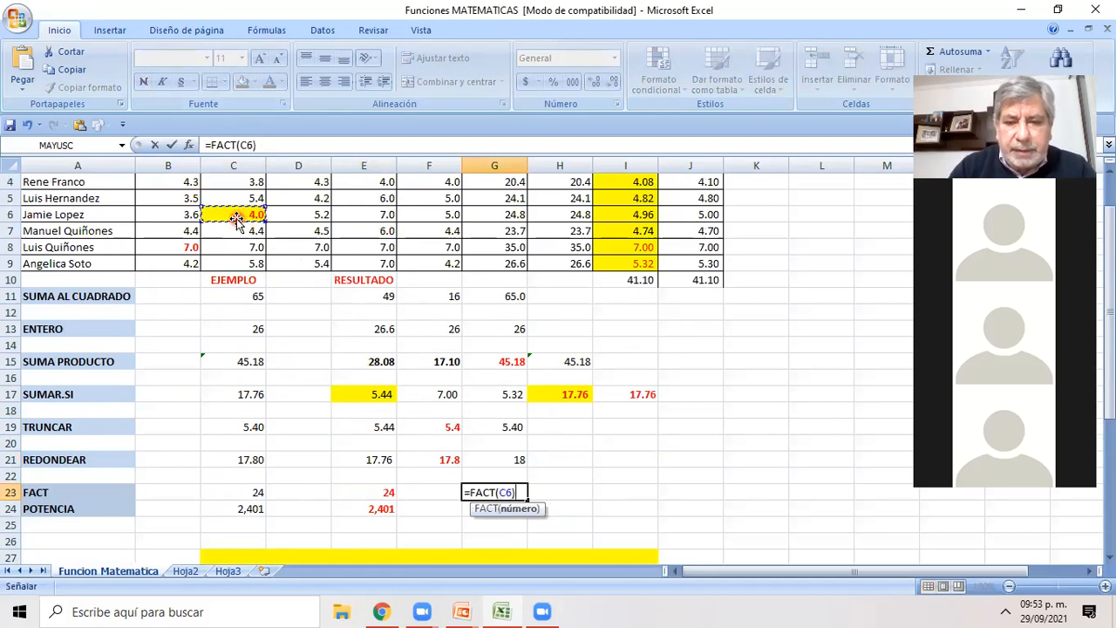
pyautogui.press('Return')
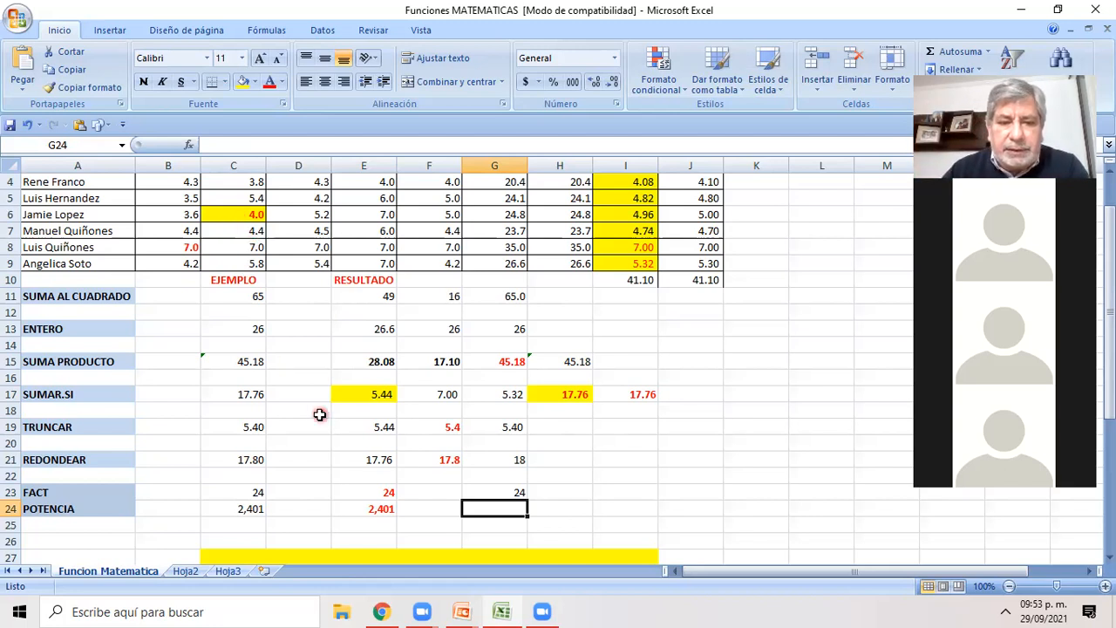
# Trace the POTENCIA formula in C24 to its base cell B8 and fill B8 with yellow
pyautogui.click(244, 512)
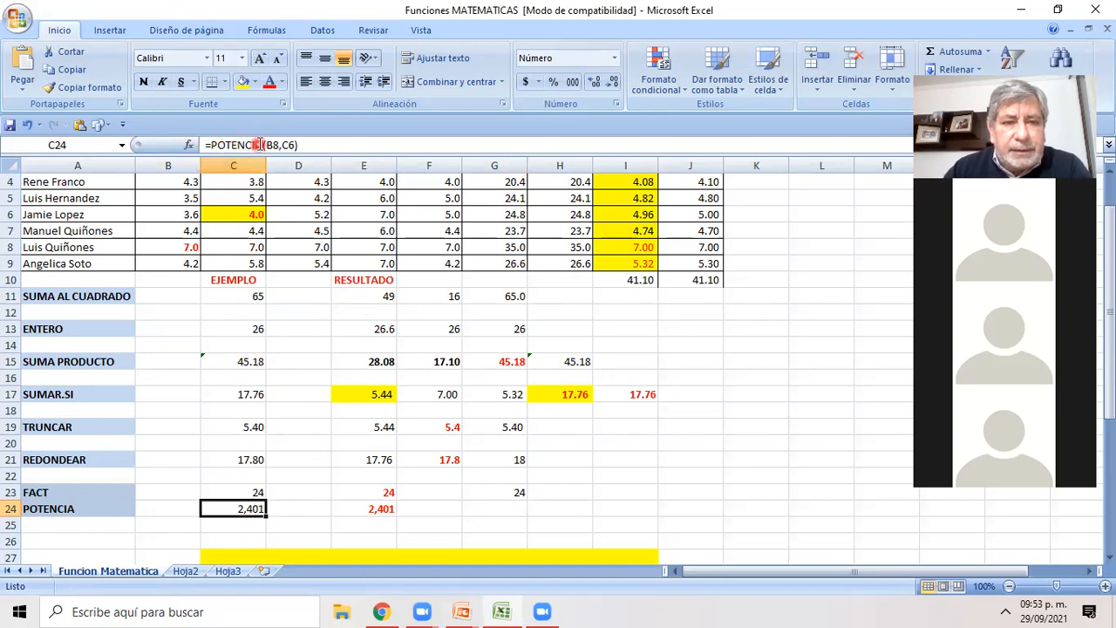
pyautogui.click(170, 248)
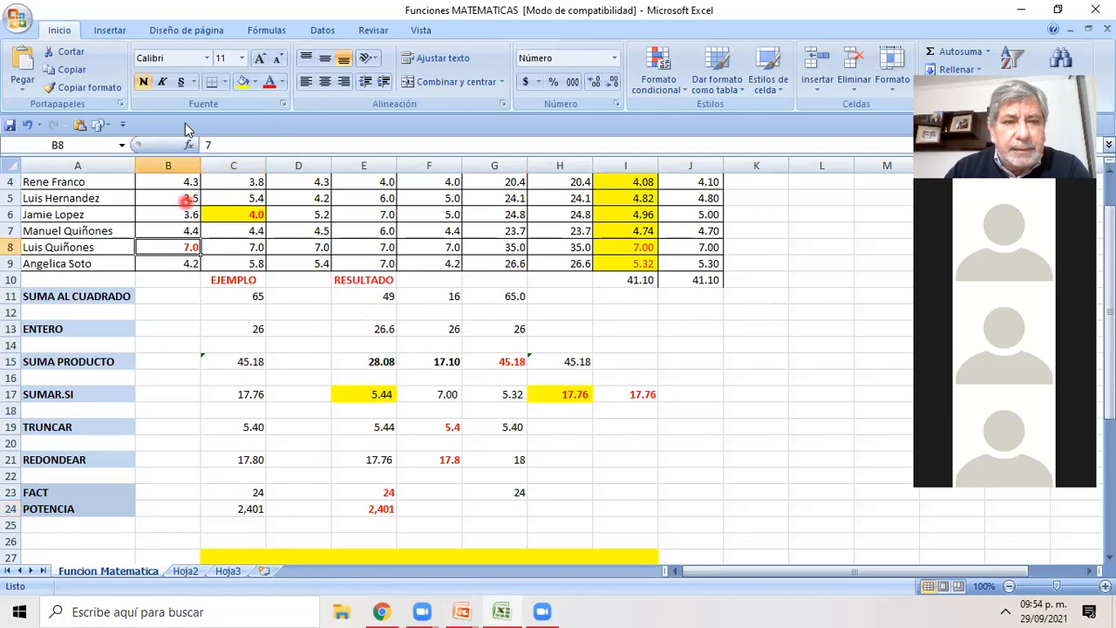
pyautogui.click(241, 85)
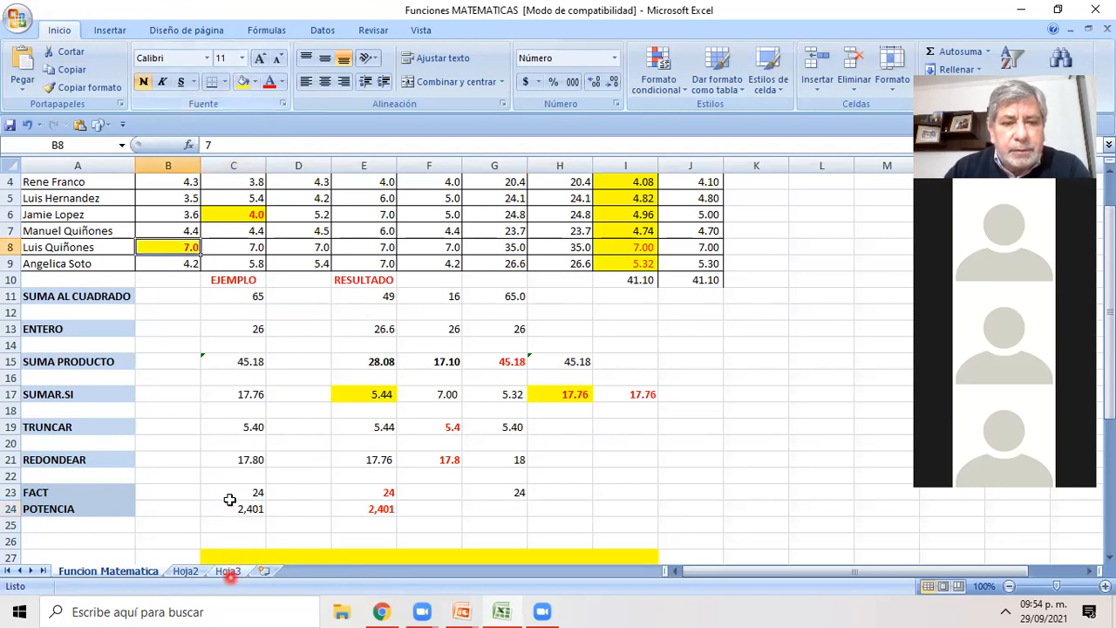
# Review the POTENCIA formula in C24 with its arguments B8 and C6, and compare it with the repeated multiplication formula in E24
pyautogui.click(235, 508)
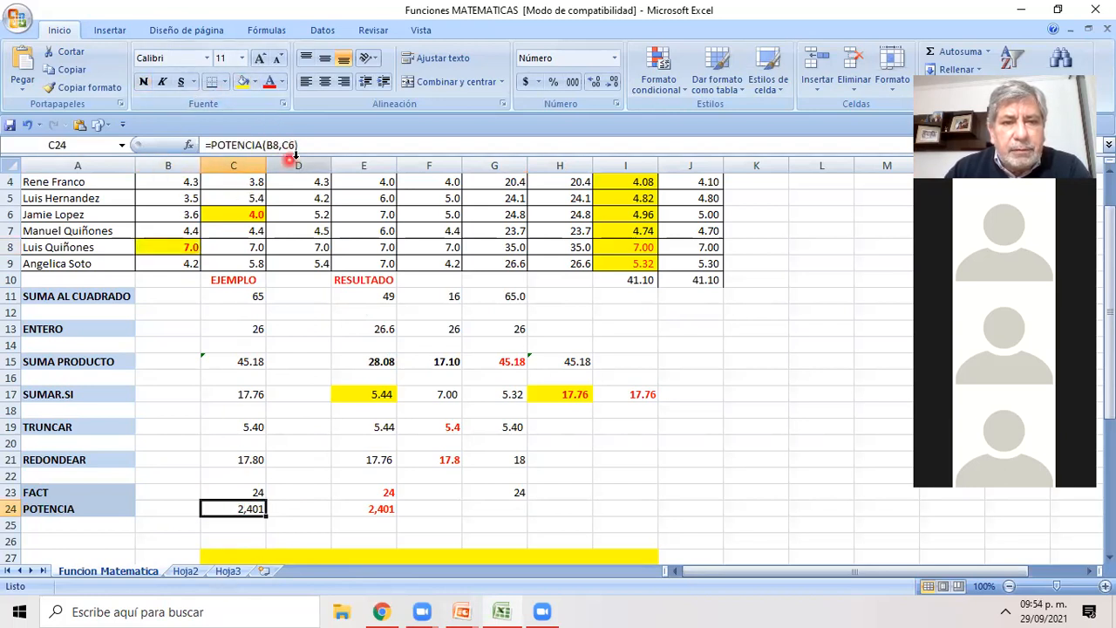
pyautogui.click(257, 216)
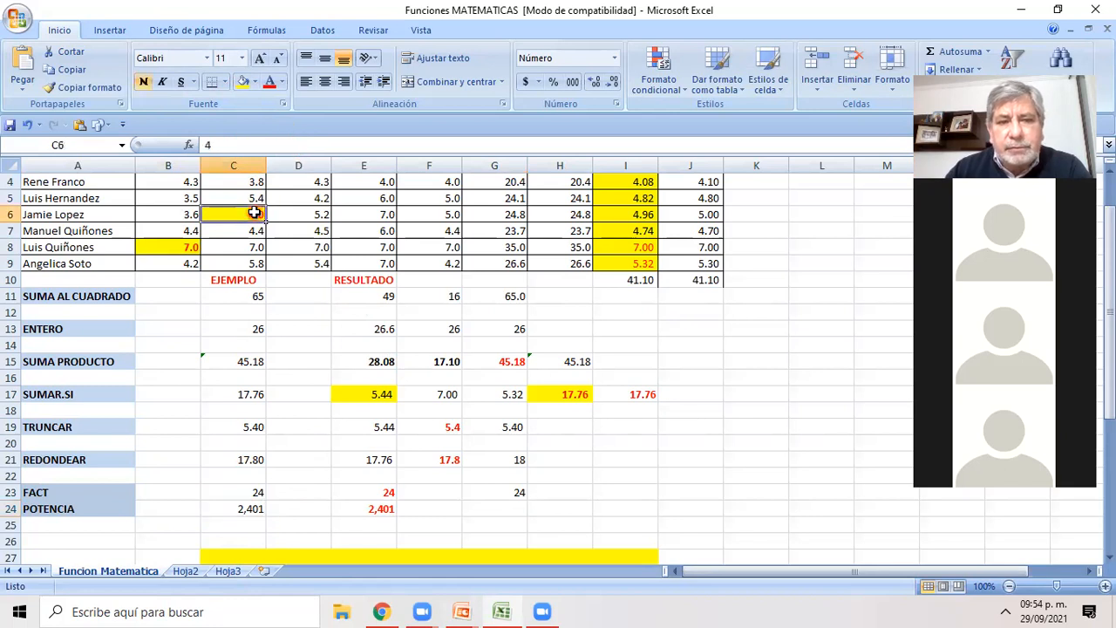
pyautogui.click(157, 251)
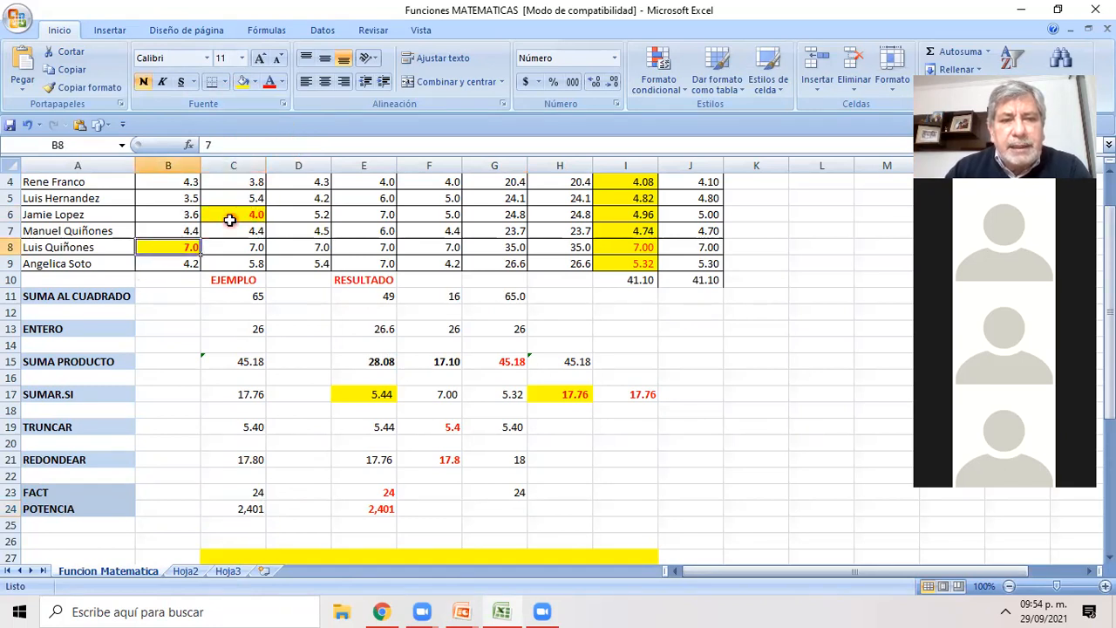
pyautogui.click(232, 222)
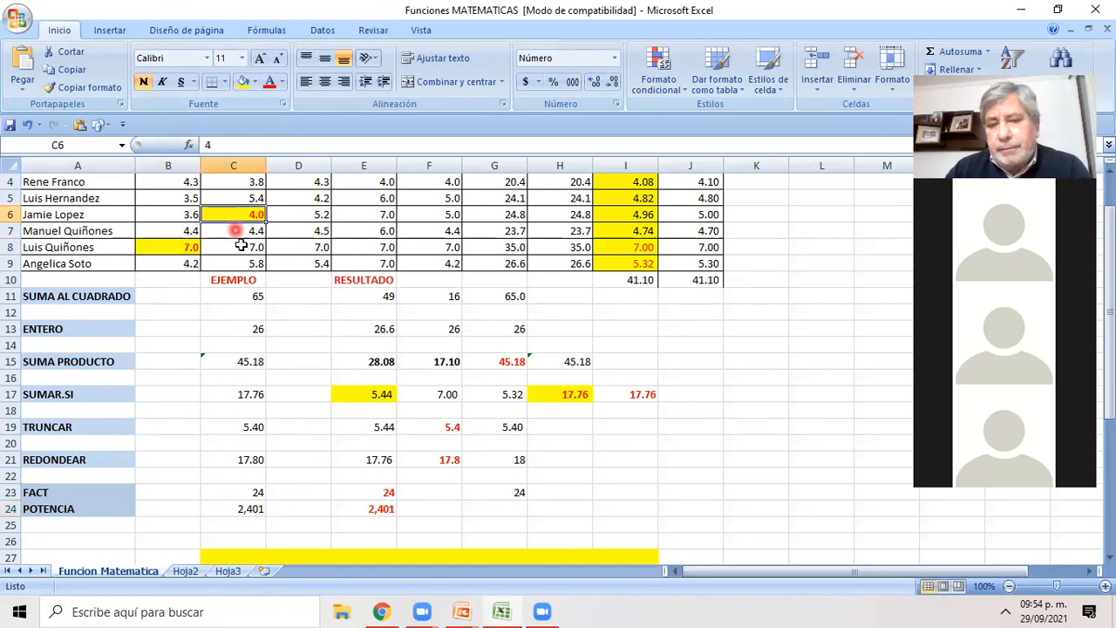
pyautogui.click(240, 509)
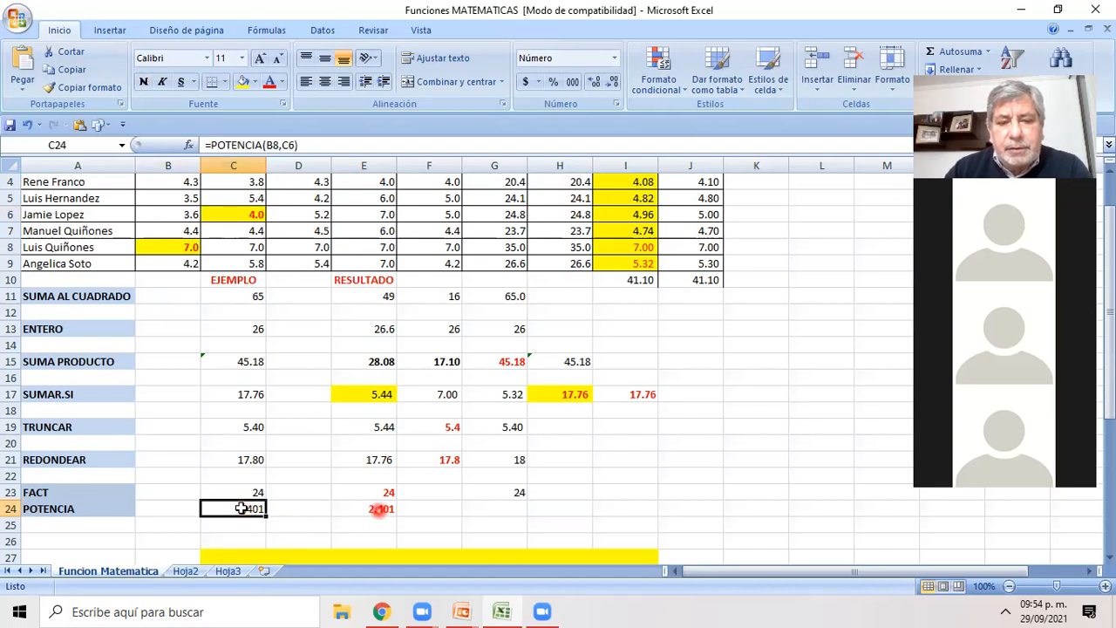
pyautogui.click(379, 509)
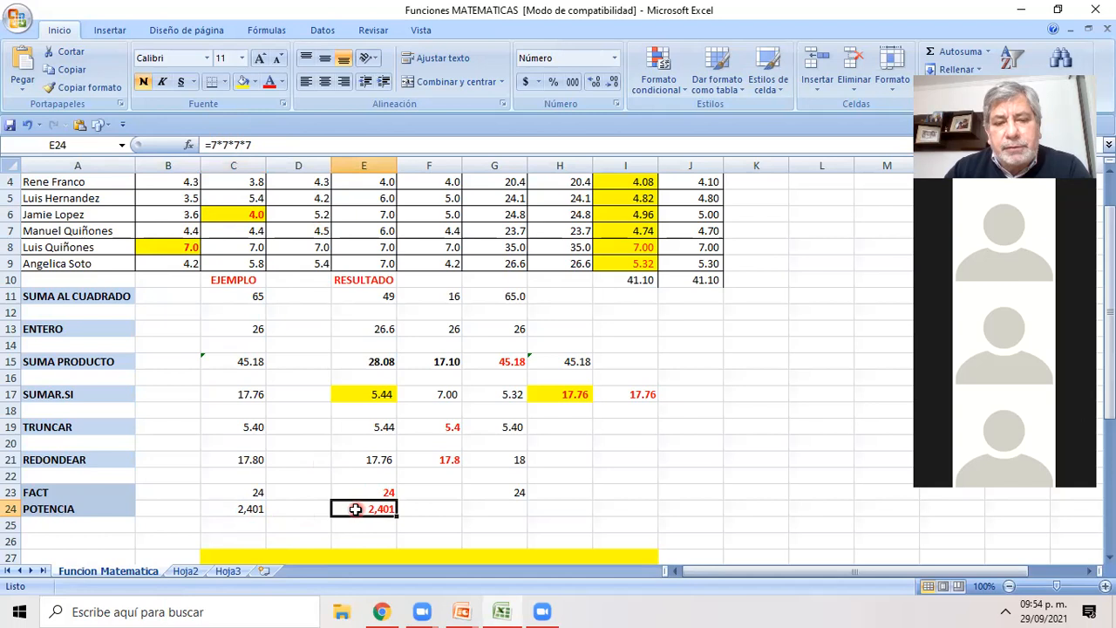
pyautogui.click(242, 513)
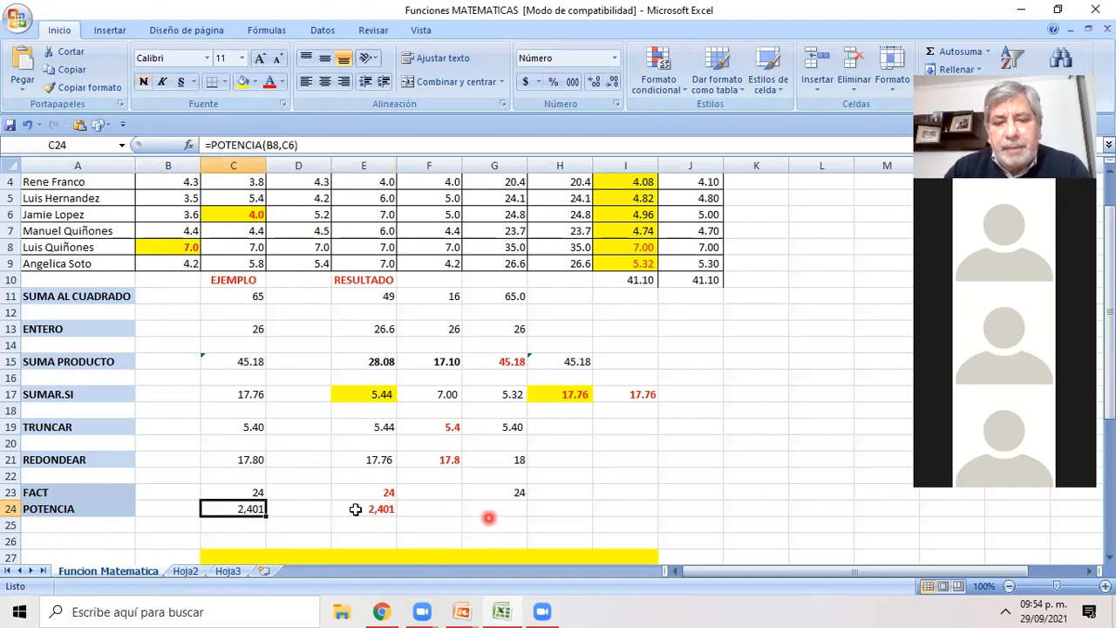
pyautogui.click(484, 511)
pyautogui.write(')')
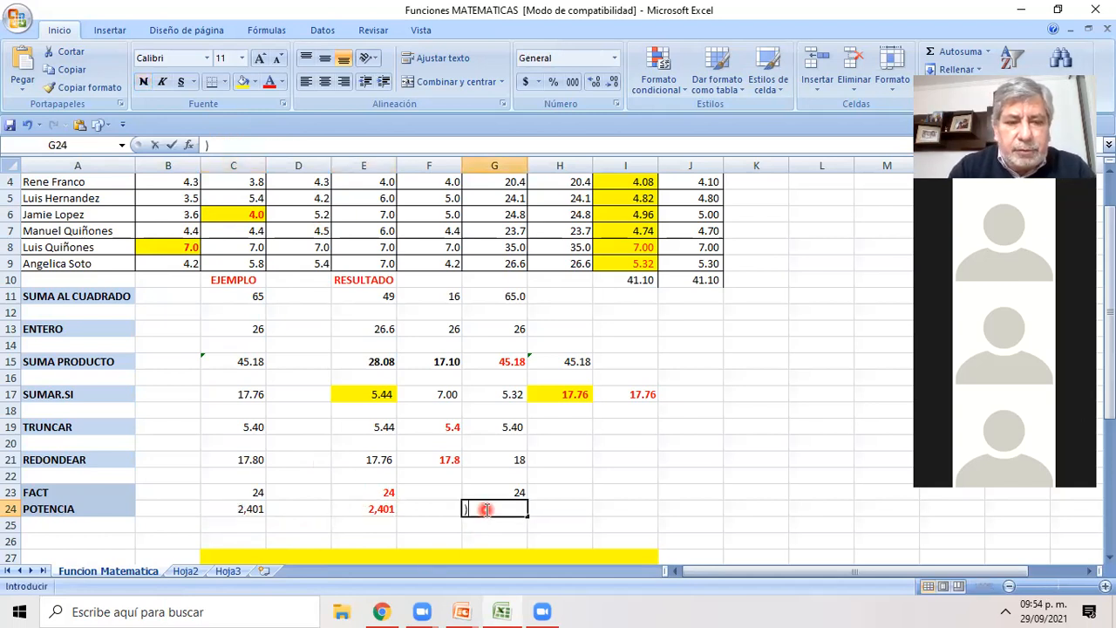
pyautogui.press('BackSpace')
pyautogui.scroll(1, 485, 509)
pyautogui.scroll(-2, 479, 506)
pyautogui.click(250, 458)
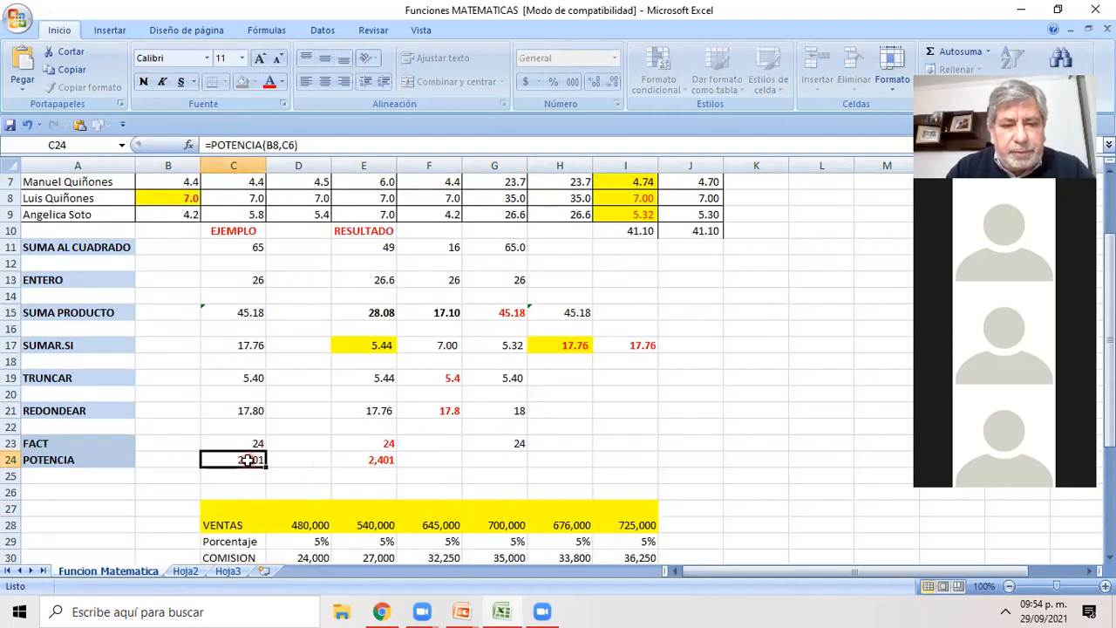
# Enter the formula =POTENCIA(B8,C6) in G24
pyautogui.click(478, 461)
pyautogui.write('=PO')
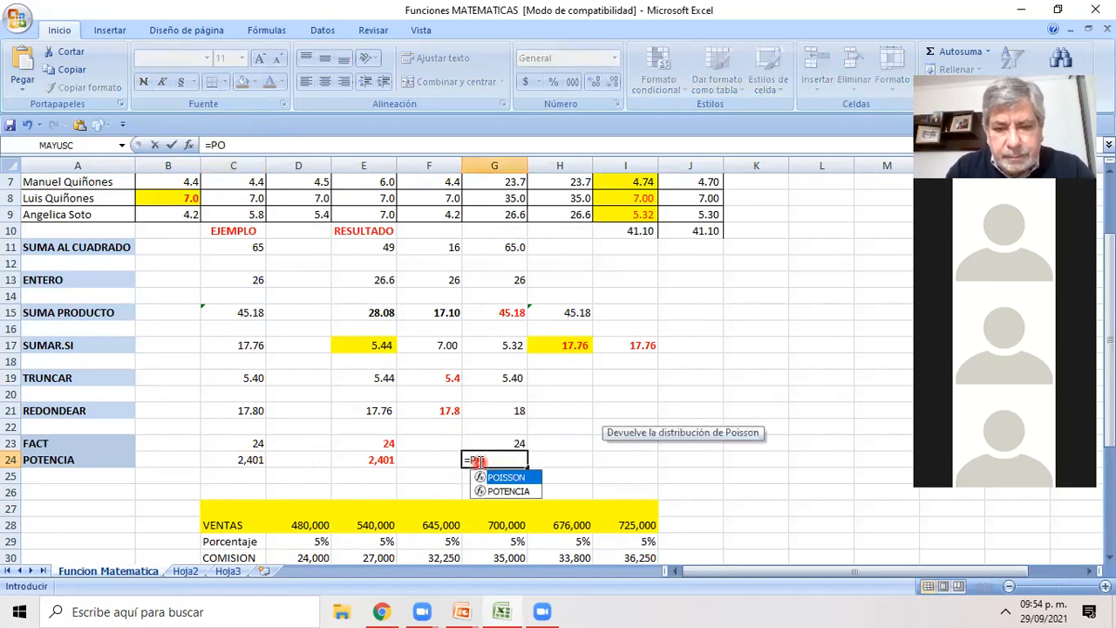
pyautogui.click(511, 493)
pyautogui.doubleClick(511, 492)
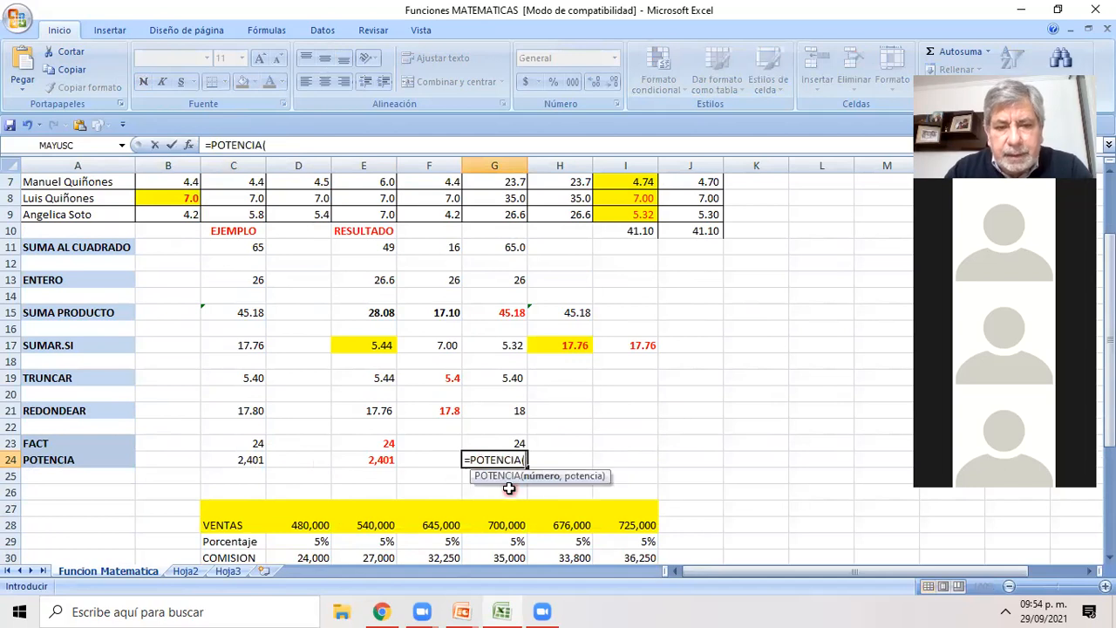
pyautogui.scroll(1, 292, 316)
pyautogui.click(180, 251)
pyautogui.write(',')
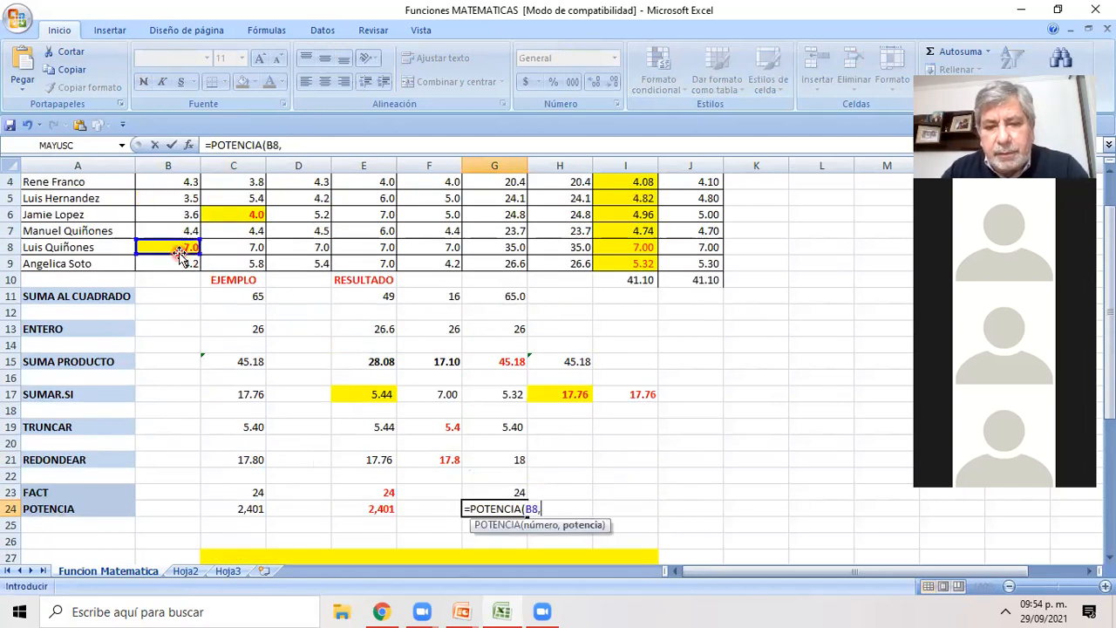
pyautogui.click(235, 215)
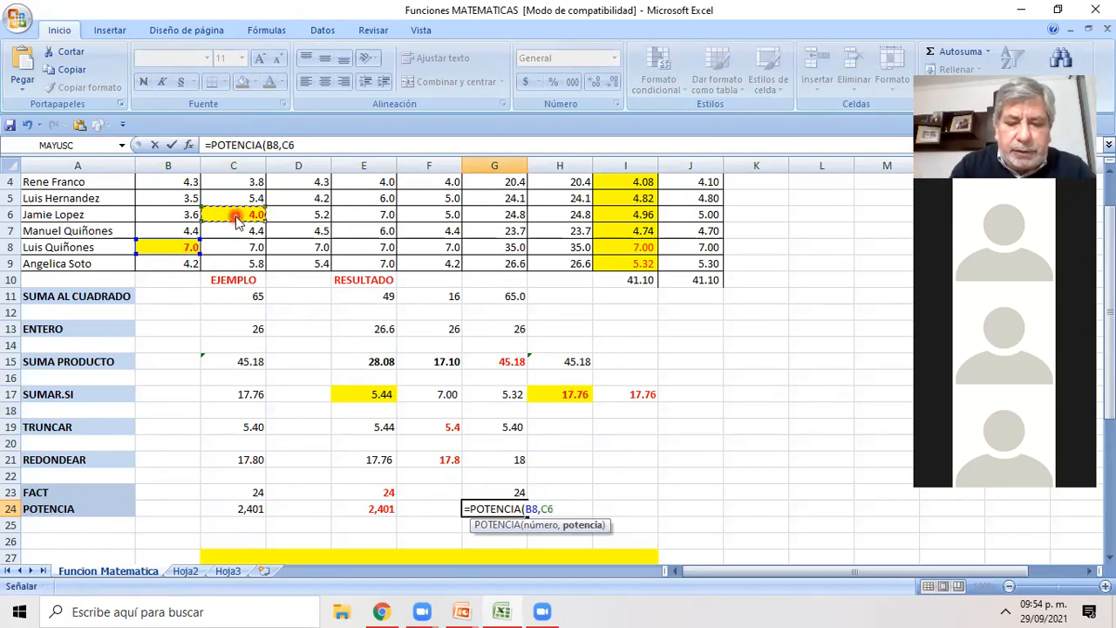
pyautogui.write(')')
pyautogui.press('Return')
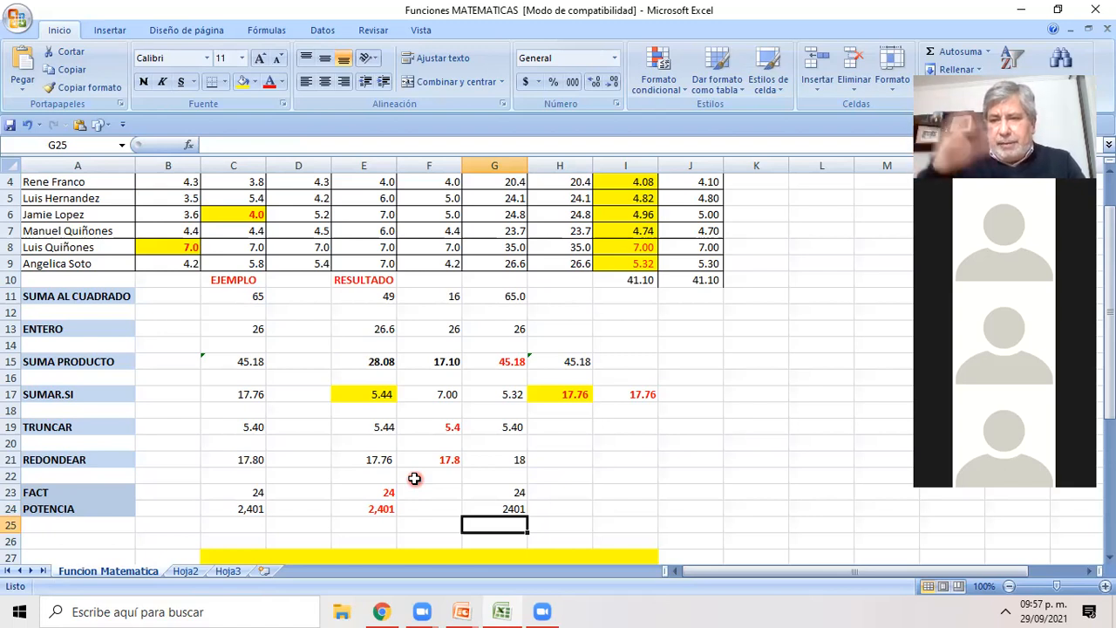
pyautogui.moveTo(504, 610)
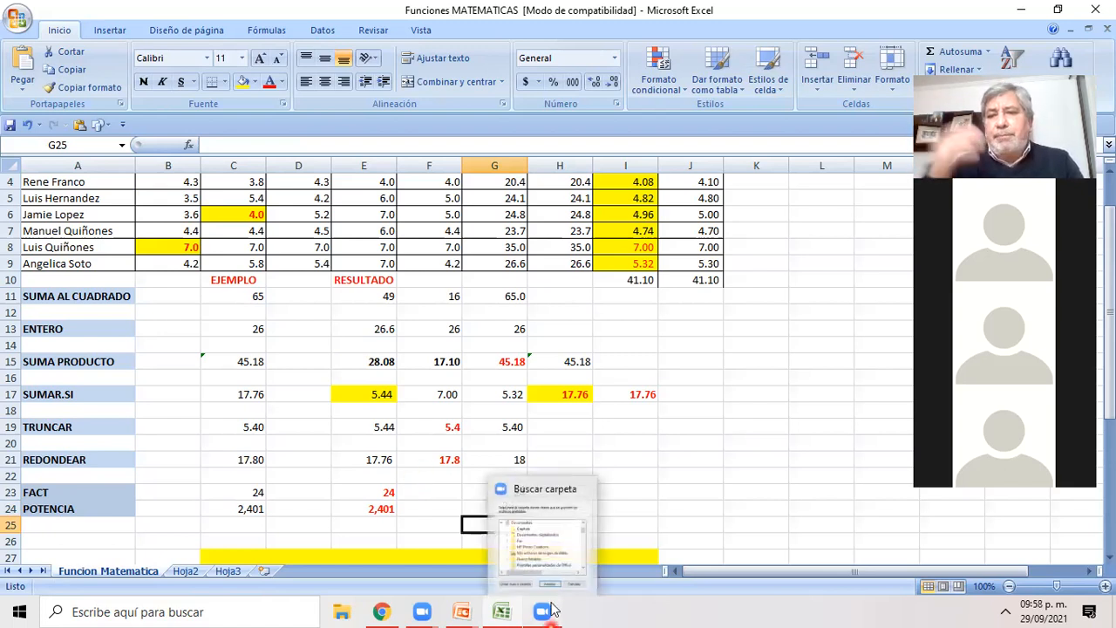